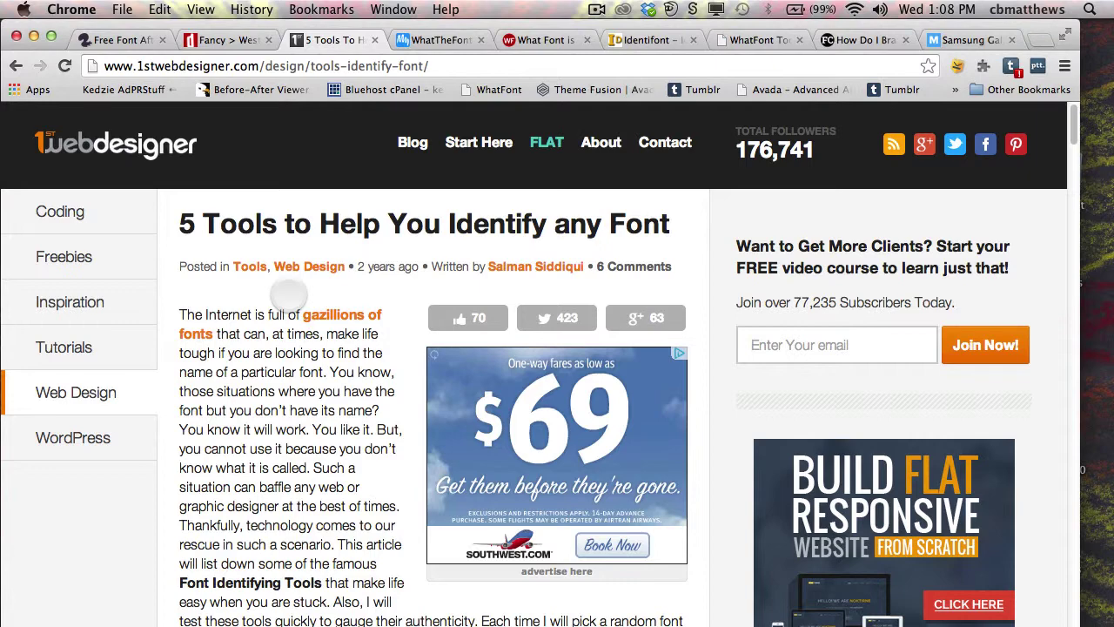
Step: Scroll through the current page, then return to the WhatTheFont tab
{"action": "scroll", "coordinate": [288, 290], "scroll_direction": "down", "scroll_amount": 5}
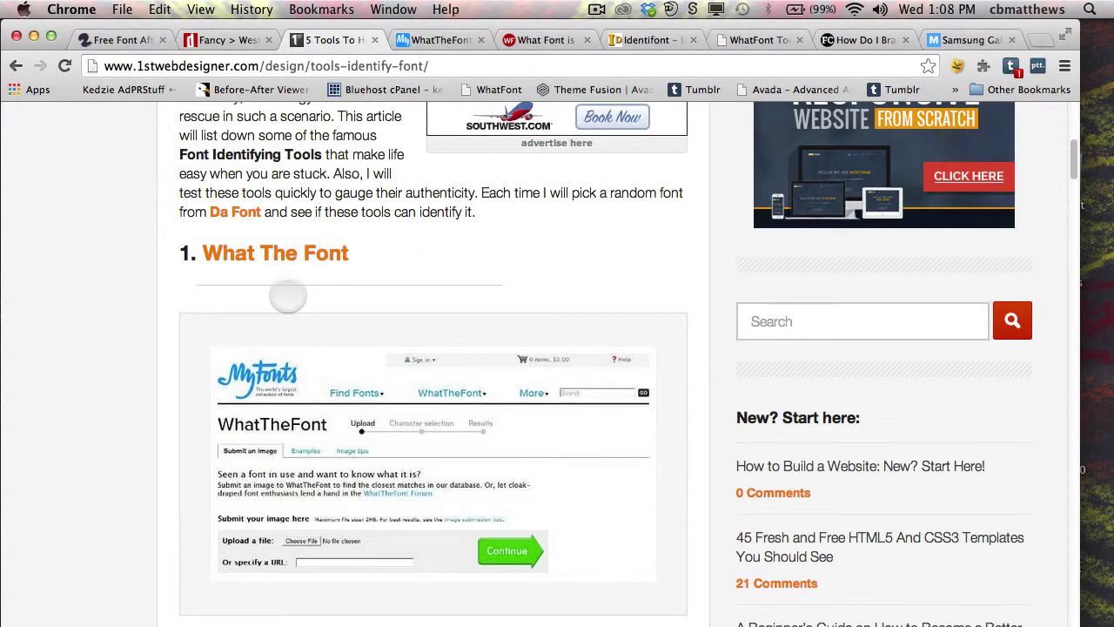
{"action": "scroll", "coordinate": [288, 296], "scroll_direction": "down", "scroll_amount": 2}
{"action": "scroll", "coordinate": [287, 293], "scroll_direction": "down", "scroll_amount": 9}
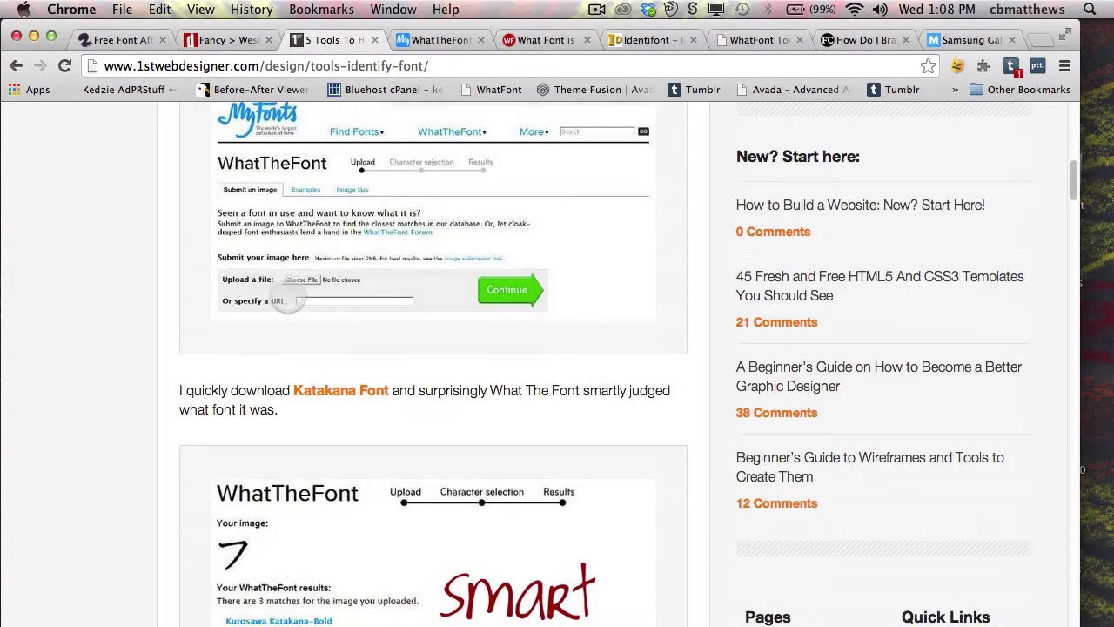
{"action": "scroll", "coordinate": [288, 298], "scroll_direction": "up", "scroll_amount": 1}
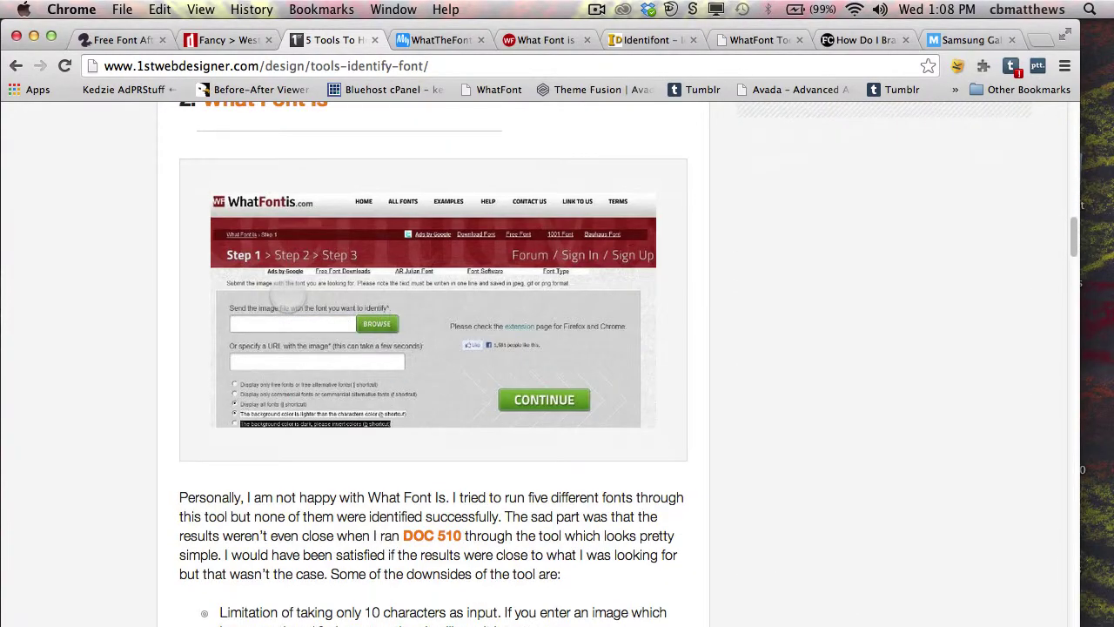
{"action": "scroll", "coordinate": [286, 298], "scroll_direction": "down", "scroll_amount": 2}
{"action": "scroll", "coordinate": [287, 298], "scroll_direction": "down", "scroll_amount": 7}
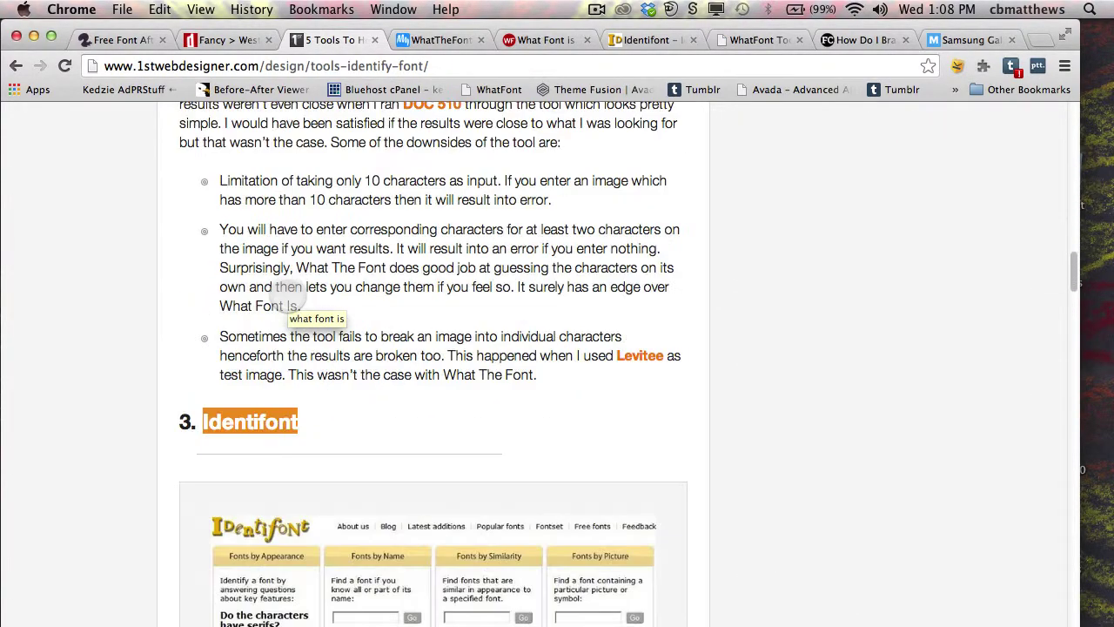
{"action": "scroll", "coordinate": [287, 296], "scroll_direction": "up", "scroll_amount": 7}
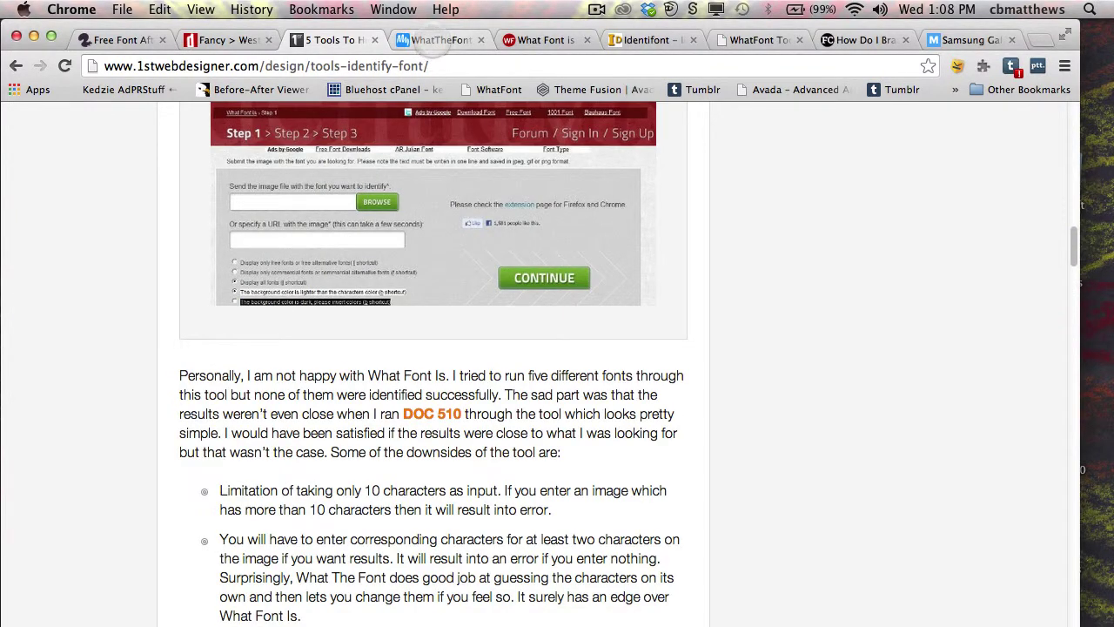
{"action": "left_click", "coordinate": [433, 40]}
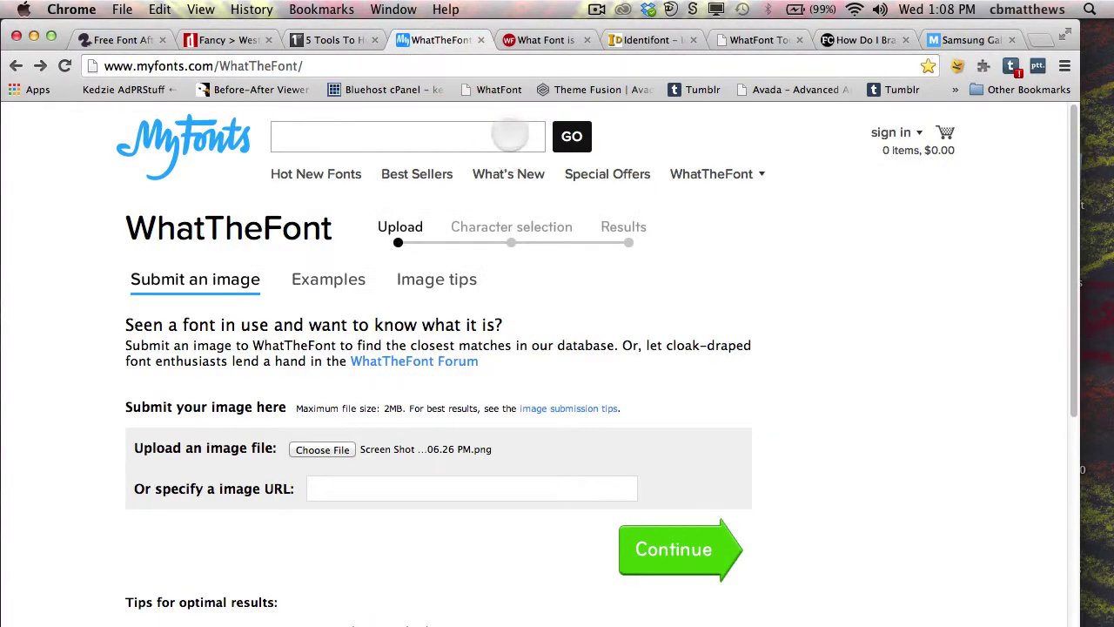
Step: Step back through WhatTheFont's earlier results and character-selection pages
{"action": "left_click", "coordinate": [15, 65]}
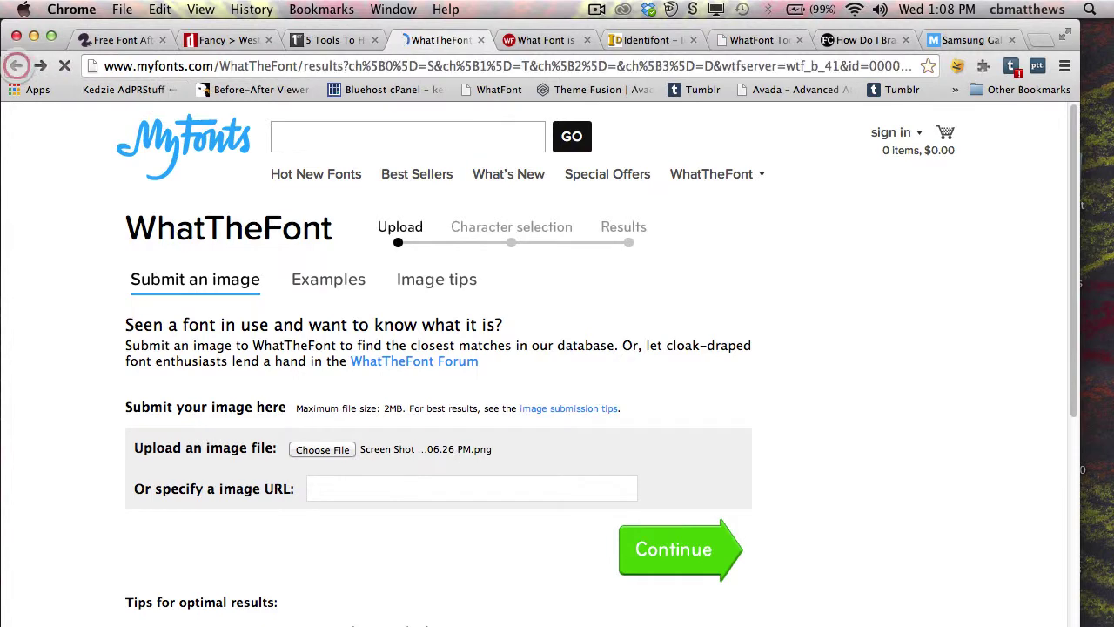
{"action": "left_click", "coordinate": [16, 65]}
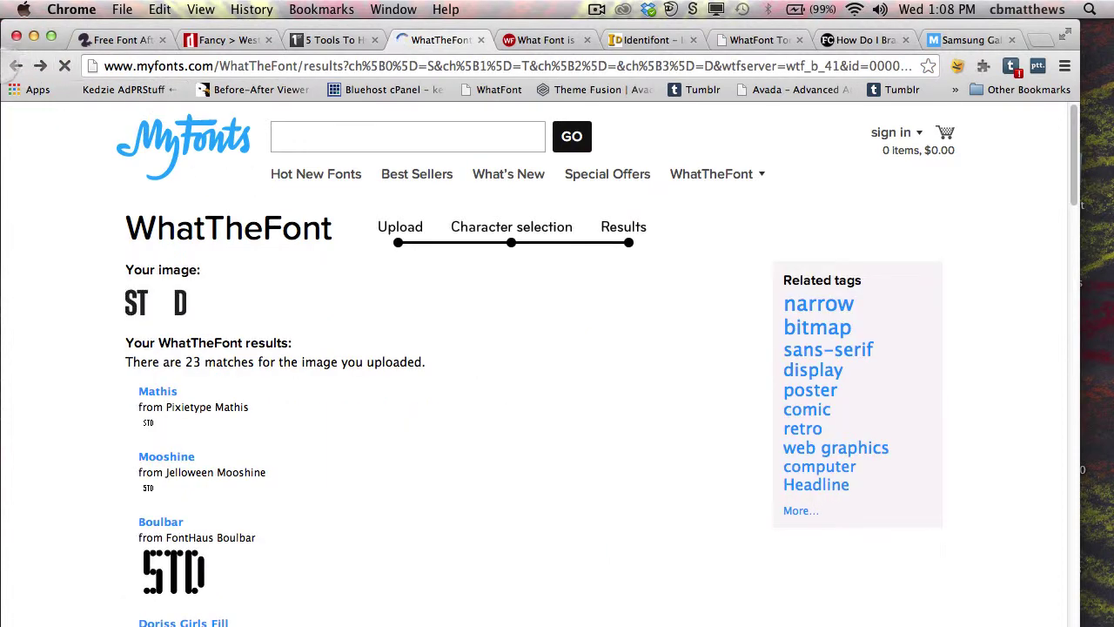
{"action": "scroll", "coordinate": [866, 236], "scroll_direction": "down", "scroll_amount": 4}
{"action": "left_click", "coordinate": [15, 65]}
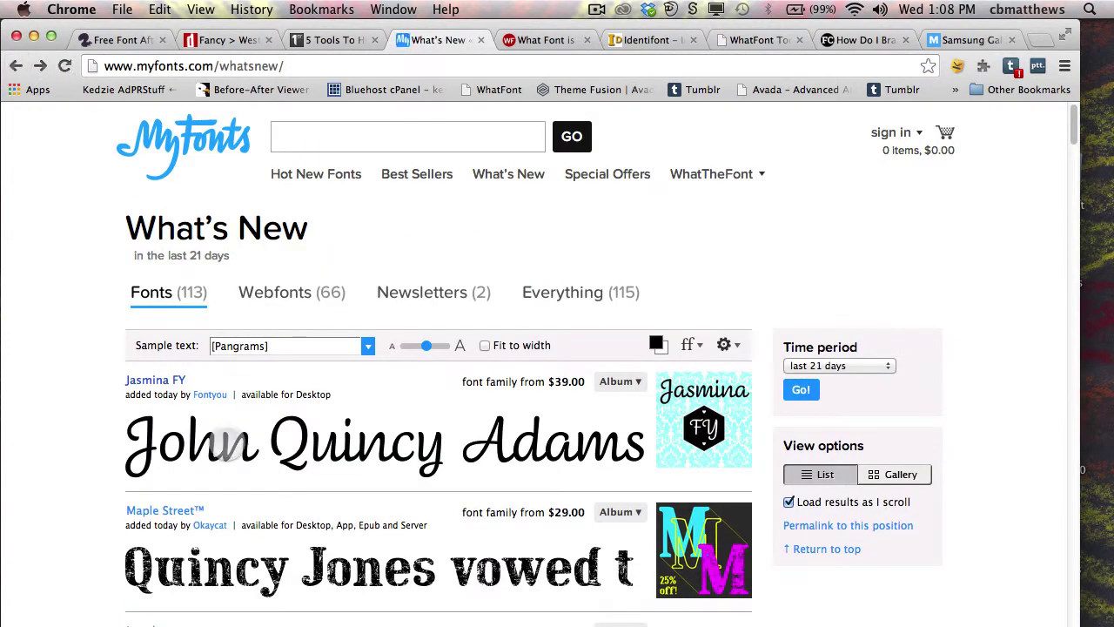
Step: Load a fresh WhatTheFont upload page from the nav, then bring up the Samsung Galaxy S5 article
{"action": "left_click", "coordinate": [737, 174]}
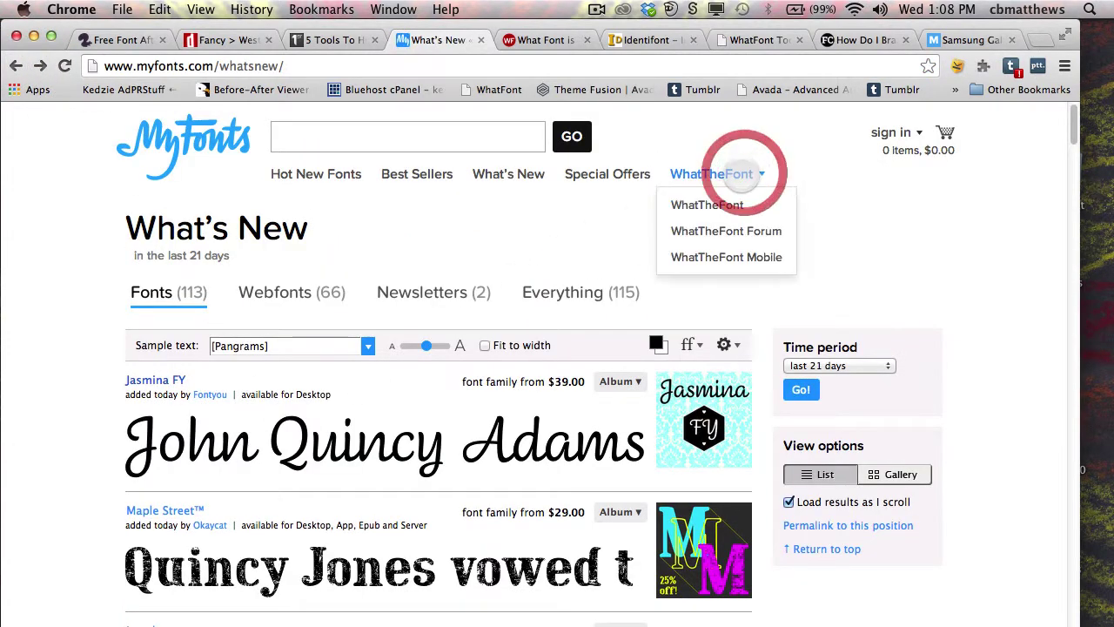
{"action": "left_click", "coordinate": [719, 203]}
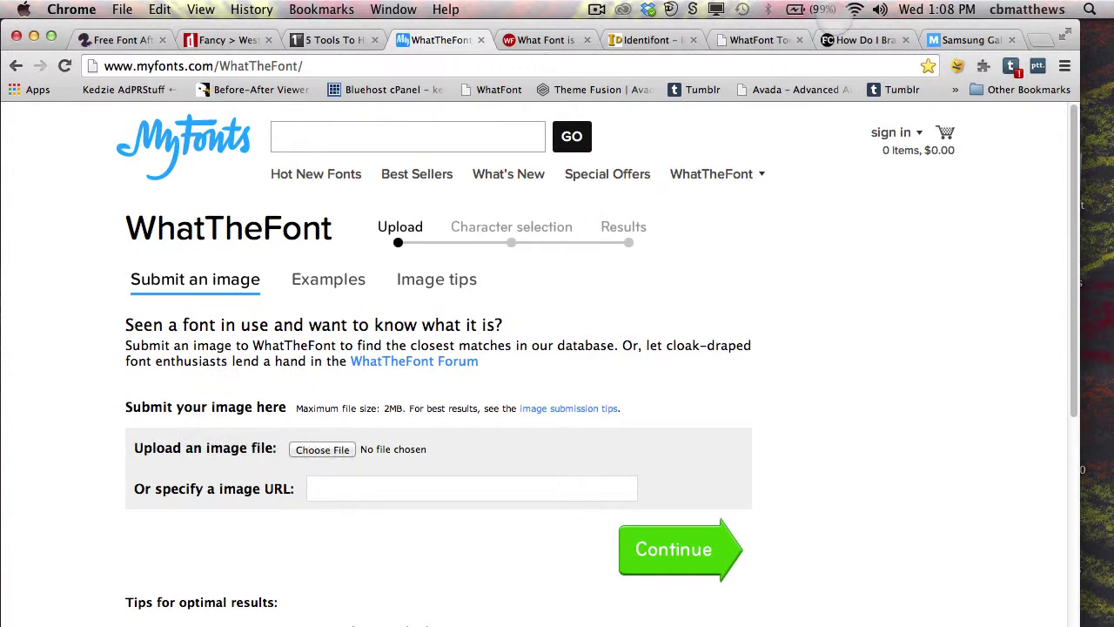
{"action": "left_click", "coordinate": [971, 40]}
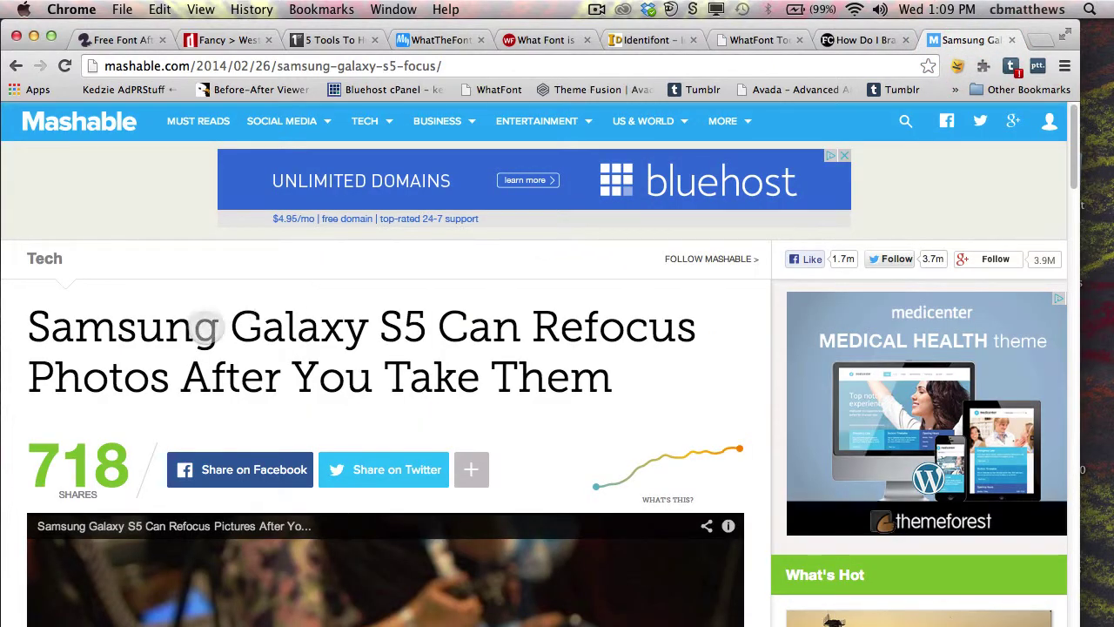
Step: Screenshot the headline words 'Samsung Galaxy' with Shift+Cmd+4, then return to WhatTheFont
{"action": "key", "text": "shift+super"}
{"action": "key", "text": "shift+super+4"}
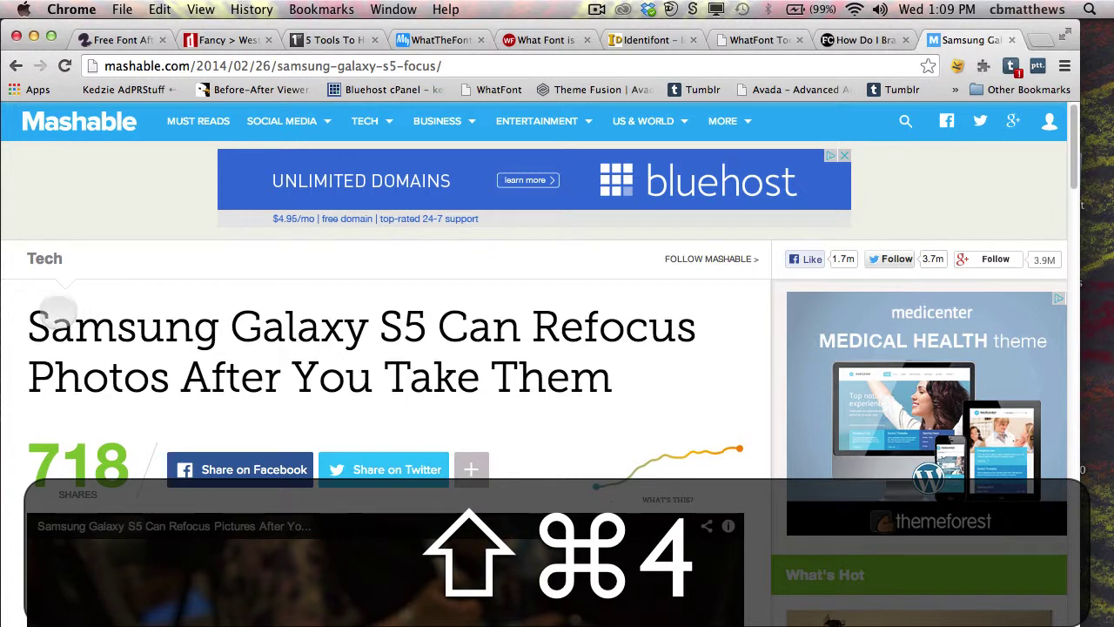
{"action": "left_click_drag", "start_coordinate": [10, 299], "coordinate": [376, 356]}
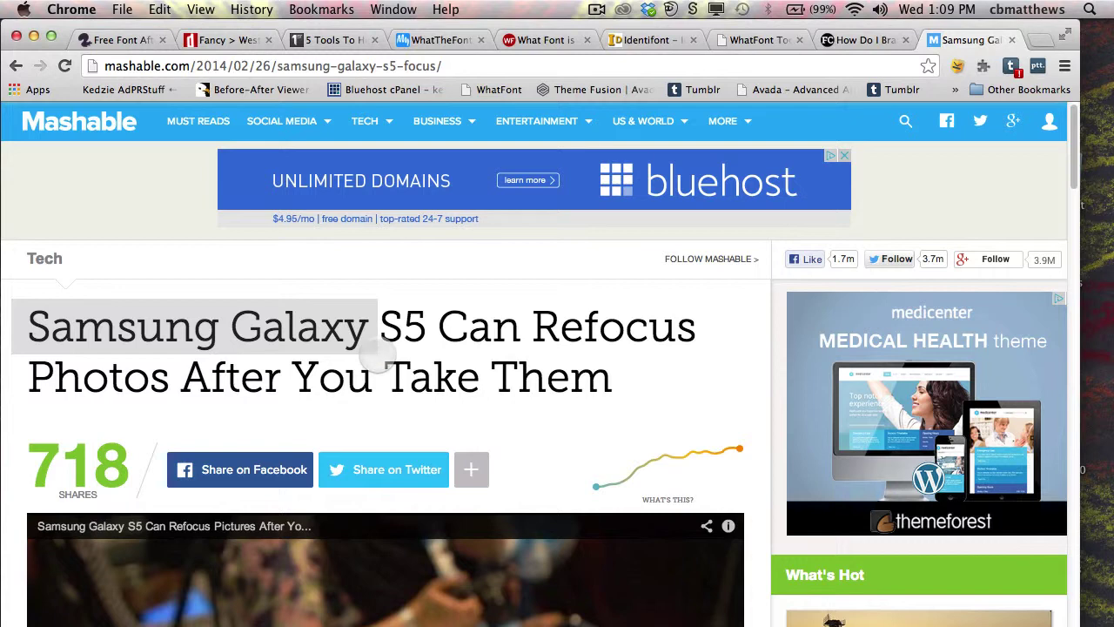
{"action": "left_click_drag", "start_coordinate": [376, 356], "coordinate": [376, 356]}
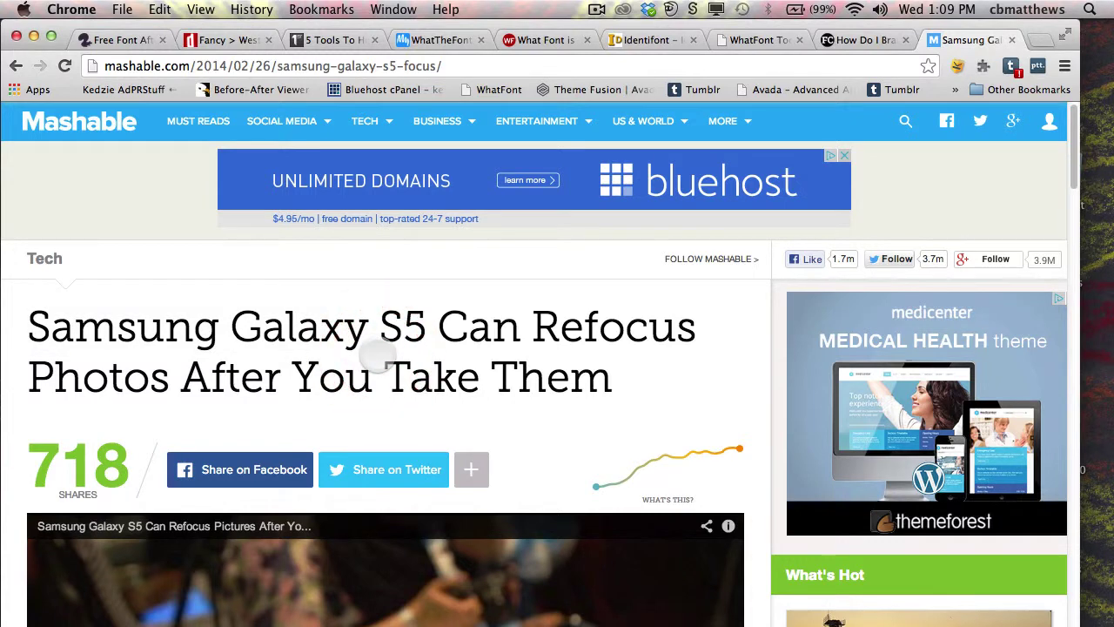
{"action": "left_click", "coordinate": [435, 40]}
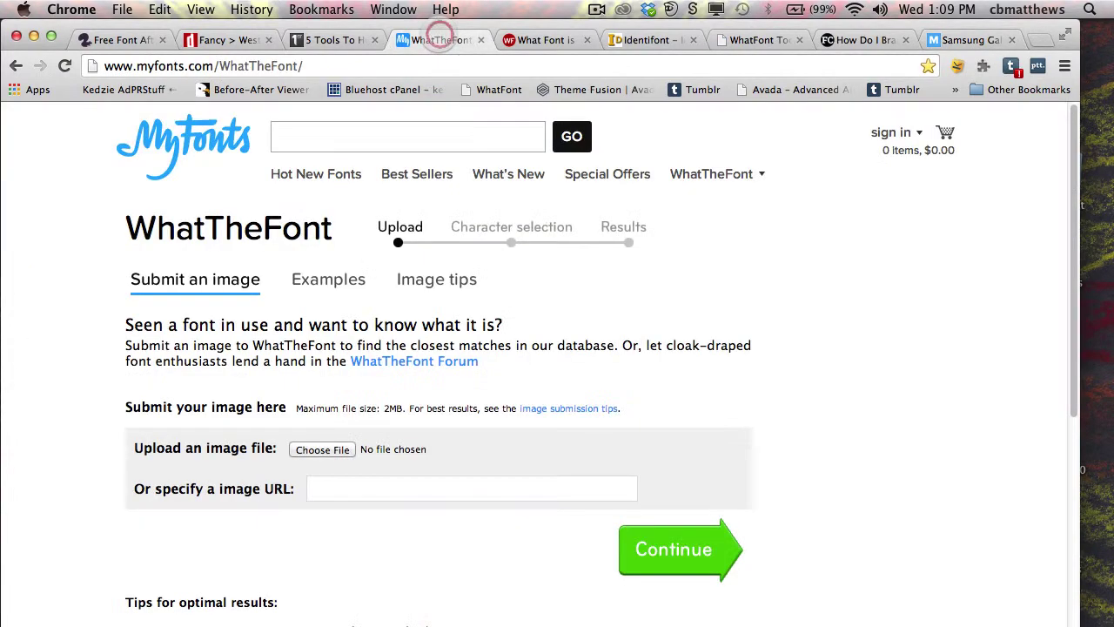
Step: Upload 'Screen Shot 2014-02-26 at 1.09.05 PM' to WhatTheFont and submit it for analysis
{"action": "left_click", "coordinate": [320, 449]}
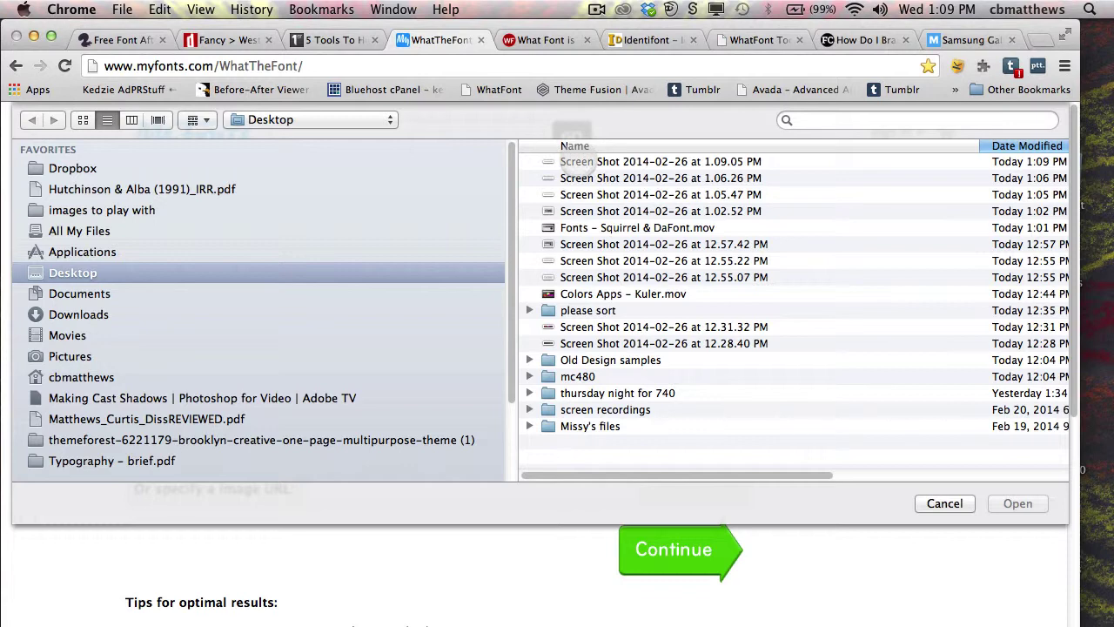
{"action": "left_click", "coordinate": [579, 161]}
{"action": "left_click", "coordinate": [1014, 503]}
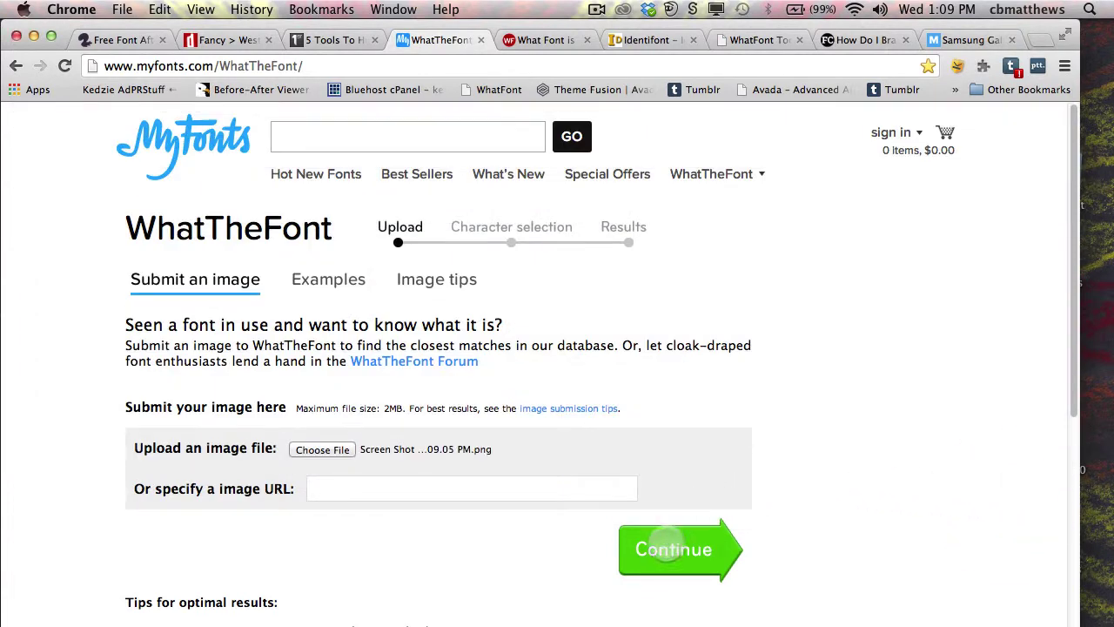
{"action": "left_click", "coordinate": [665, 547]}
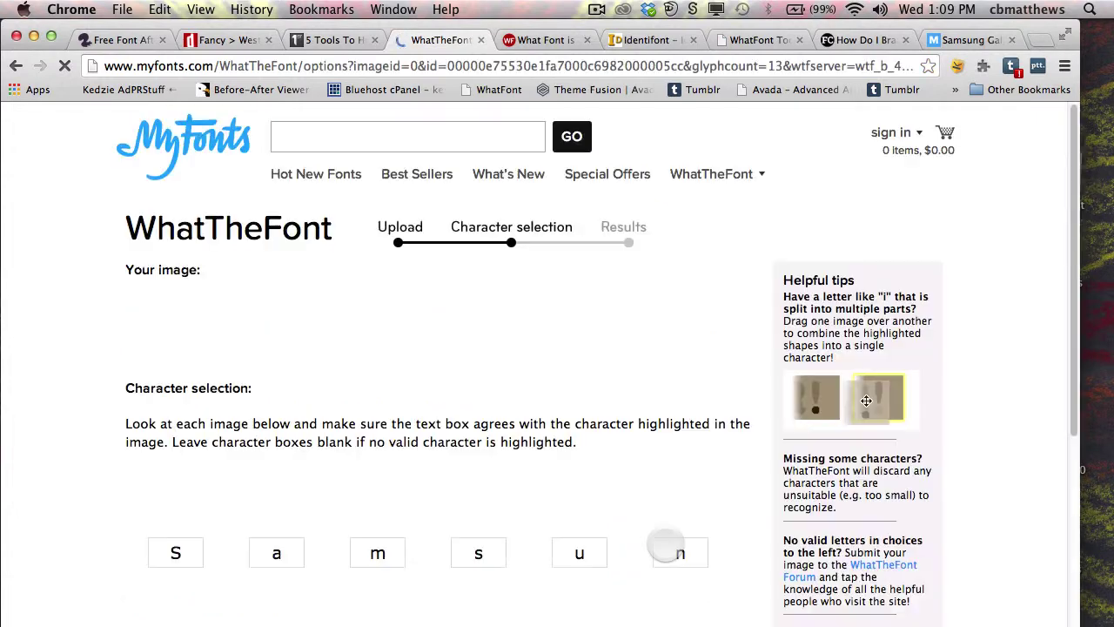
Step: Confirm the matched letters in character selection to get the font results
{"action": "scroll", "coordinate": [865, 223], "scroll_direction": "down", "scroll_amount": 3}
{"action": "scroll", "coordinate": [866, 223], "scroll_direction": "down", "scroll_amount": 4}
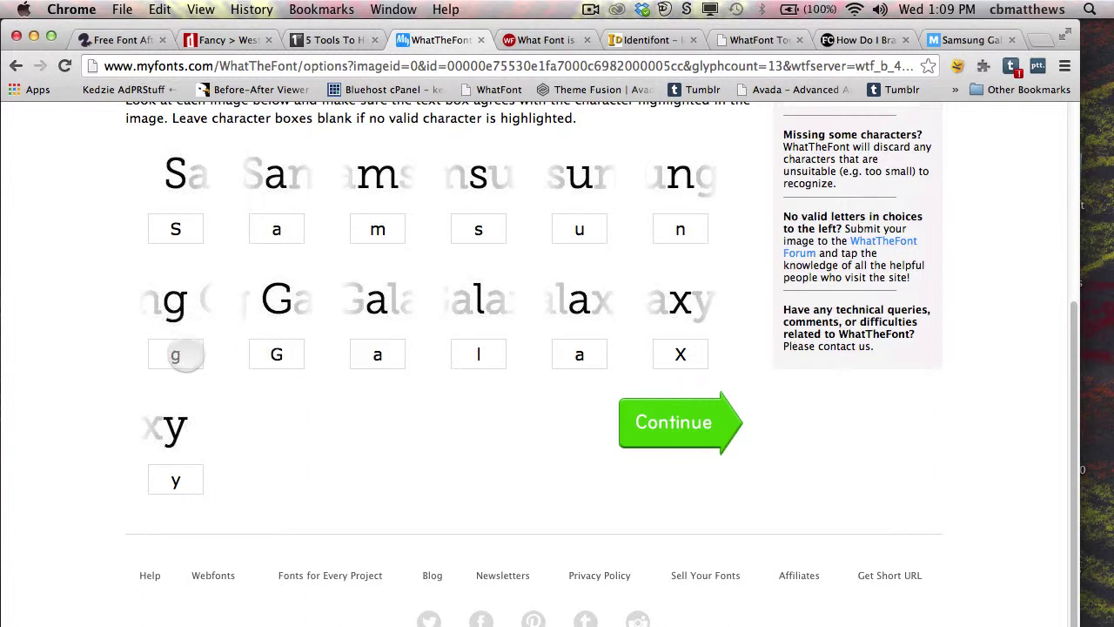
{"action": "left_click", "coordinate": [669, 424]}
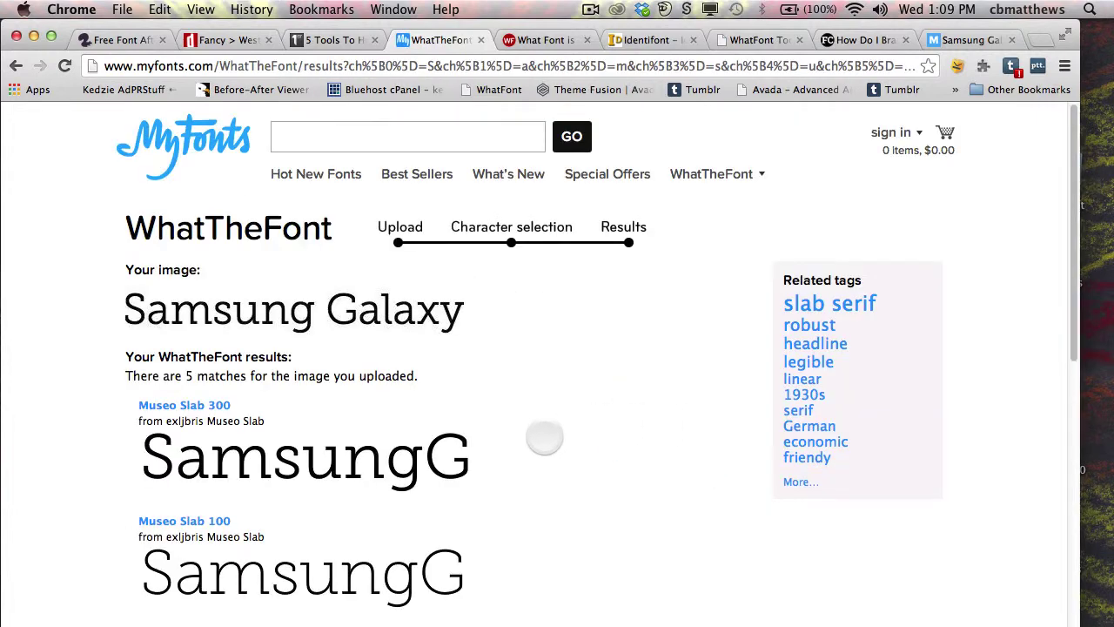
Step: Review the five matches (Museo Slab 300/100/500, Osiris BQ, Beton BQ), then go to WhatFontIs
{"action": "scroll", "coordinate": [541, 437], "scroll_direction": "down", "scroll_amount": 2}
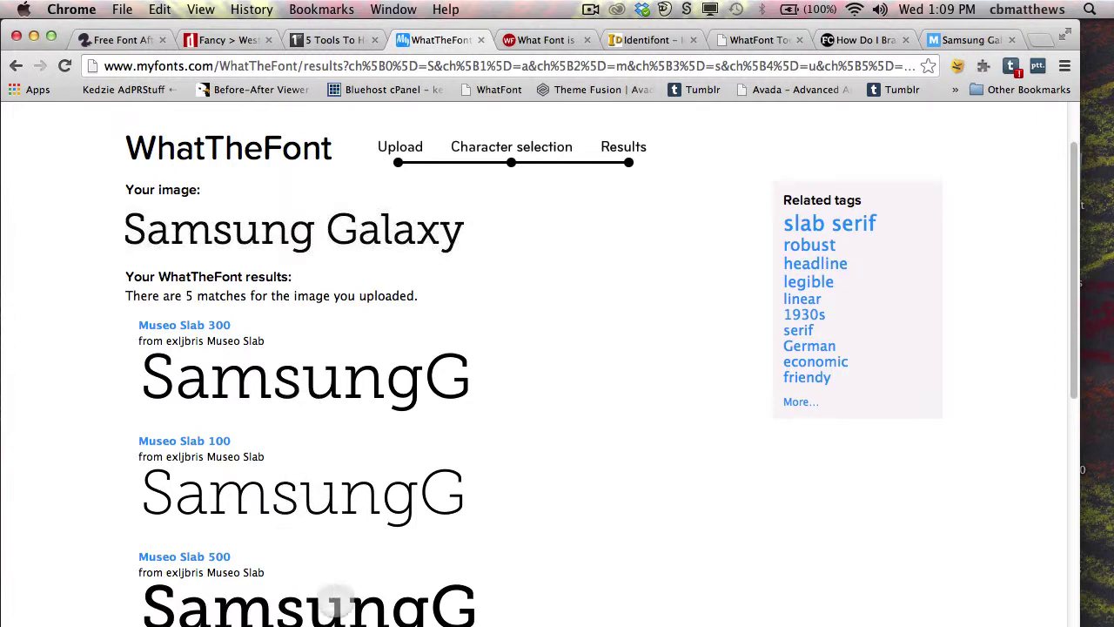
{"action": "scroll", "coordinate": [481, 539], "scroll_direction": "down", "scroll_amount": 8}
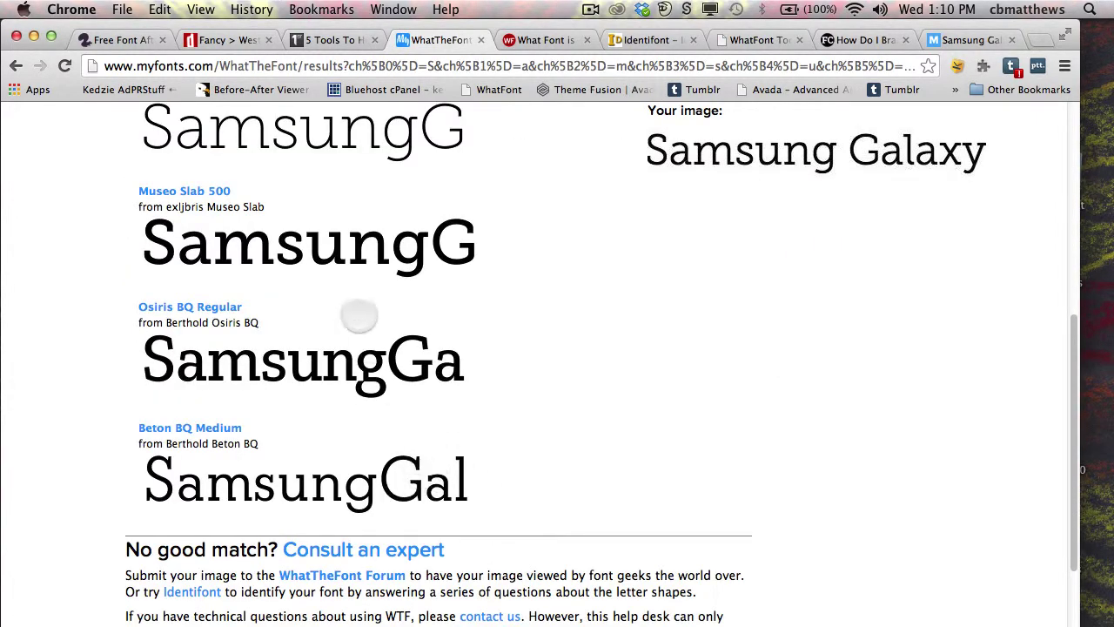
{"action": "scroll", "coordinate": [361, 291], "scroll_direction": "up", "scroll_amount": 1}
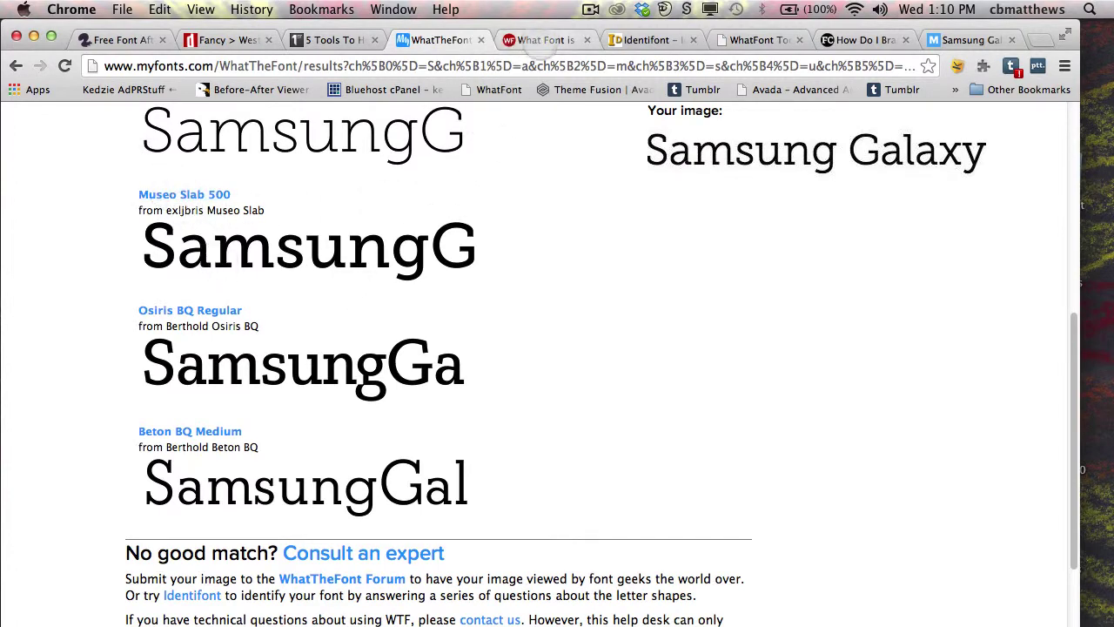
{"action": "left_click", "coordinate": [532, 39]}
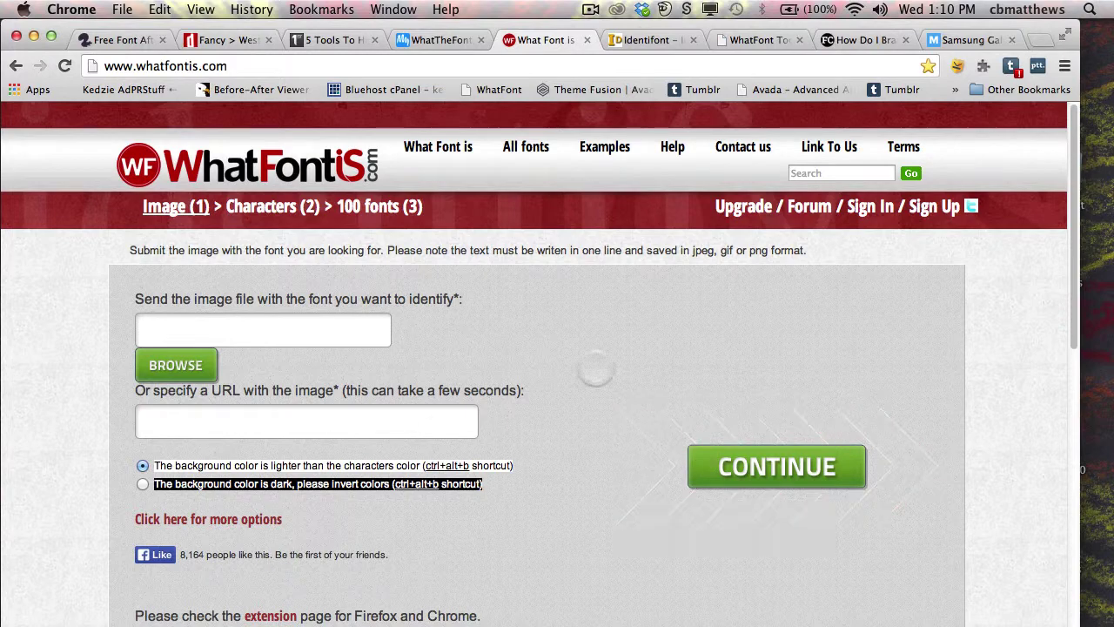
Step: In Identifont, answer that the letters have serifs and mark the Q tail question Not Sure
{"action": "left_click", "coordinate": [640, 39]}
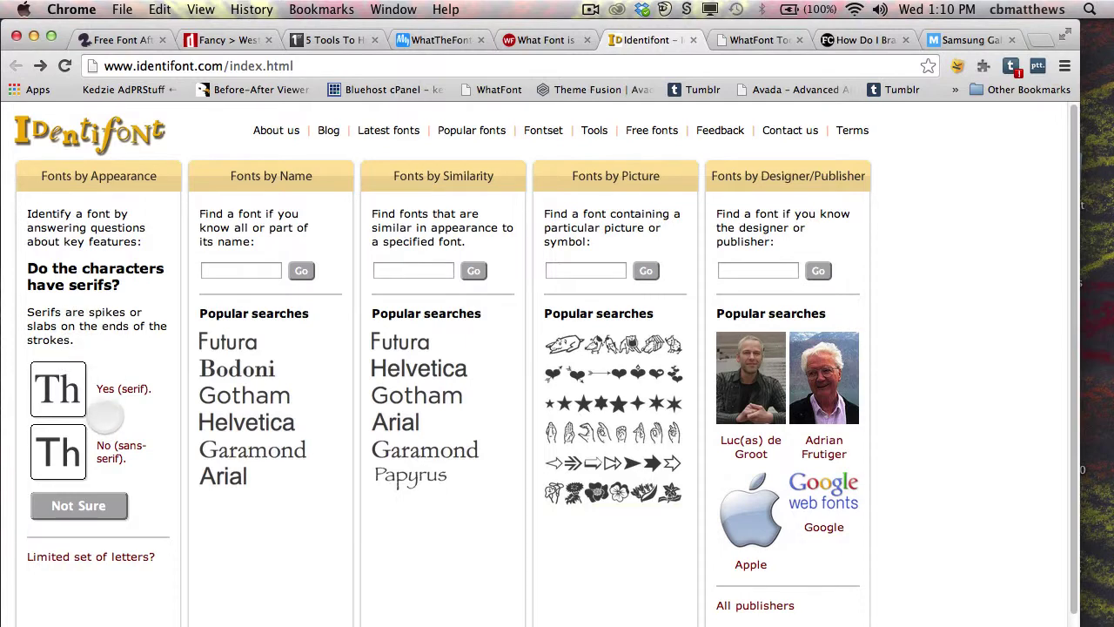
{"action": "left_click", "coordinate": [57, 392]}
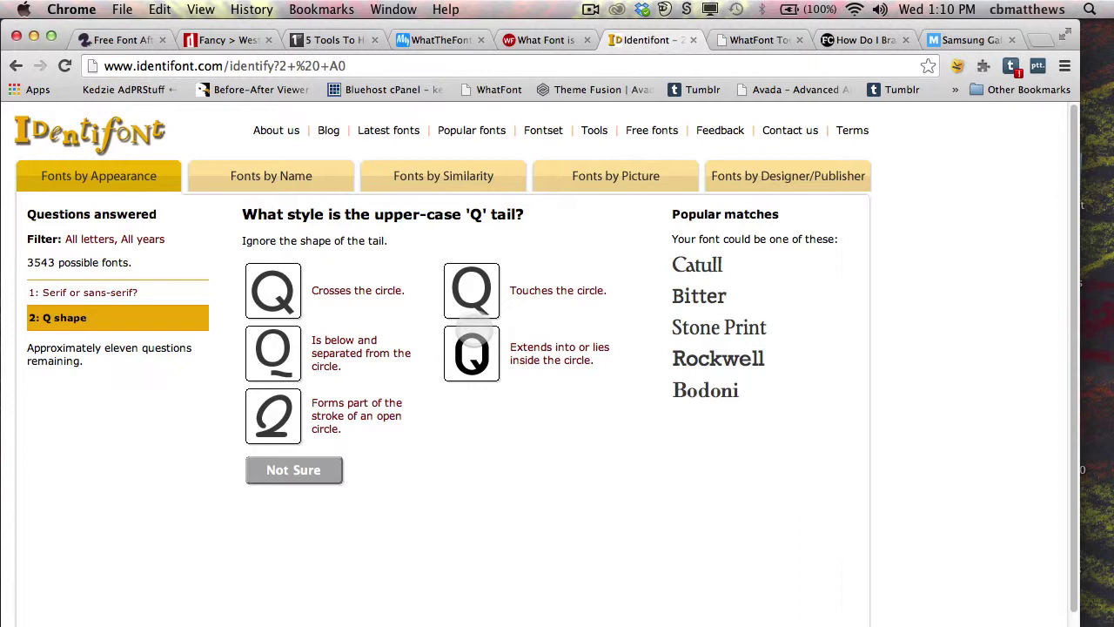
{"action": "left_click", "coordinate": [279, 472]}
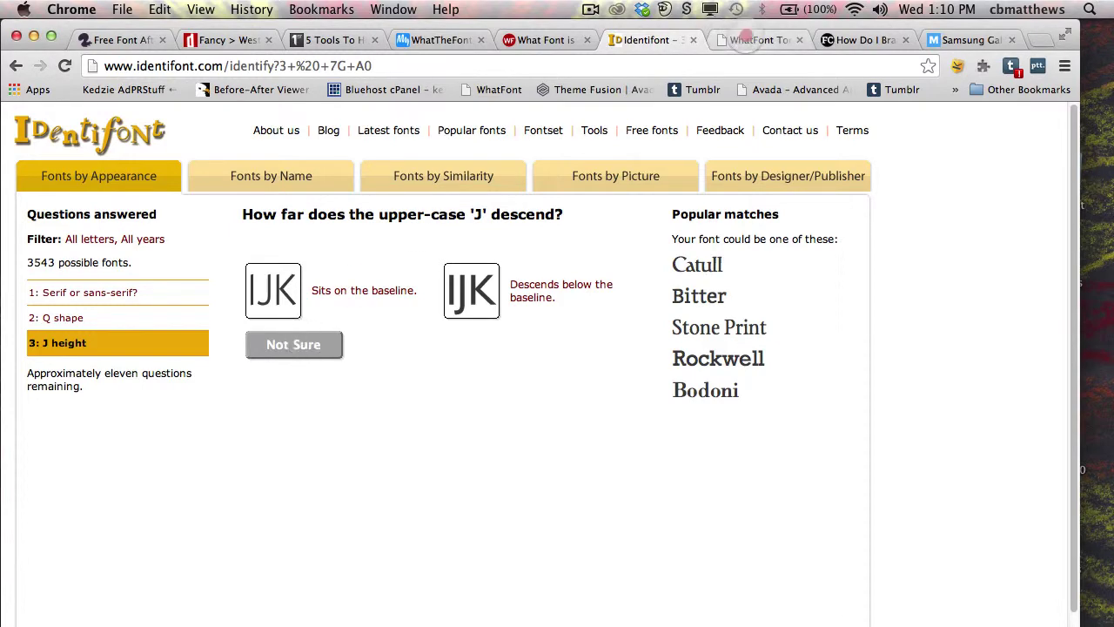
{"action": "left_click", "coordinate": [750, 40]}
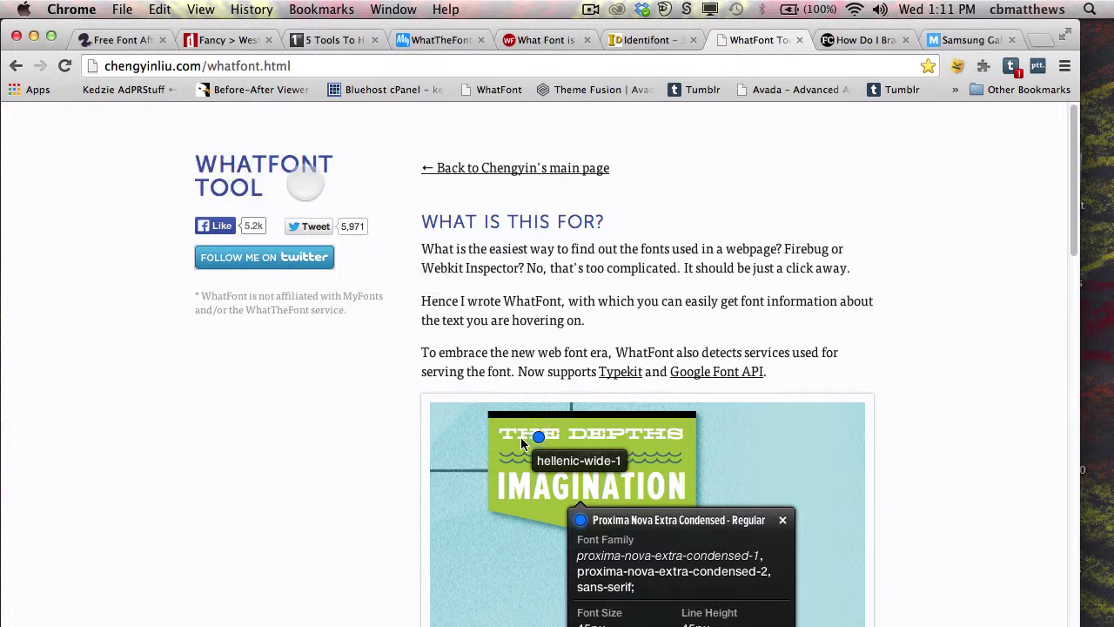
Step: Read WhatFont Tool's How To Use It section, then return to the Mashable Samsung article
{"action": "scroll", "coordinate": [474, 315], "scroll_direction": "down", "scroll_amount": 5}
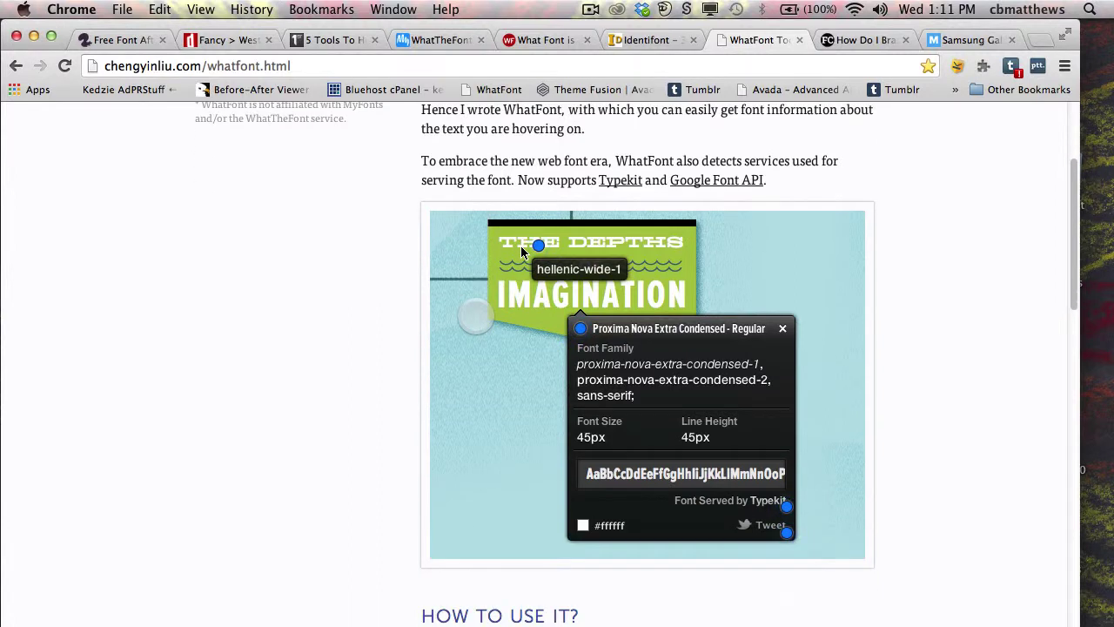
{"action": "scroll", "coordinate": [474, 315], "scroll_direction": "down", "scroll_amount": 6}
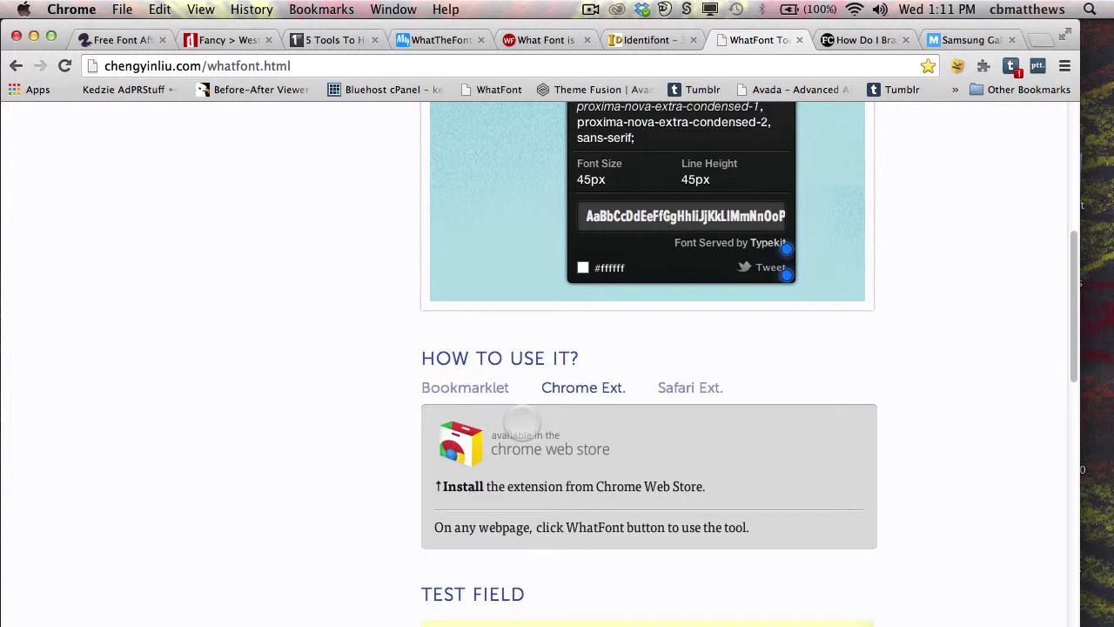
{"action": "scroll", "coordinate": [557, 348], "scroll_direction": "down", "scroll_amount": 1}
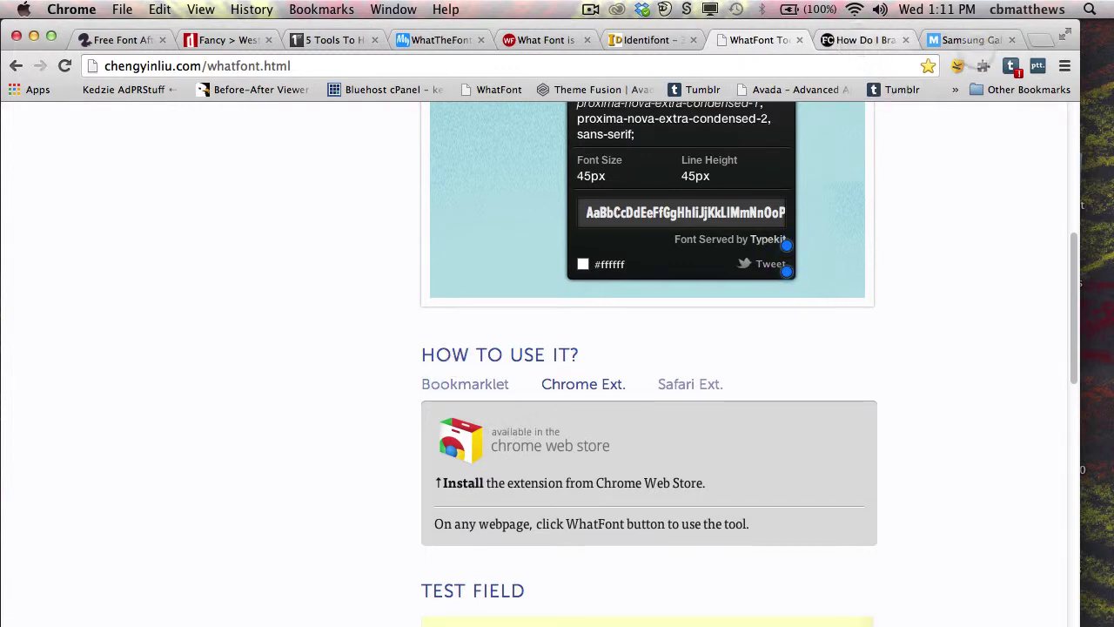
{"action": "left_click", "coordinate": [963, 40]}
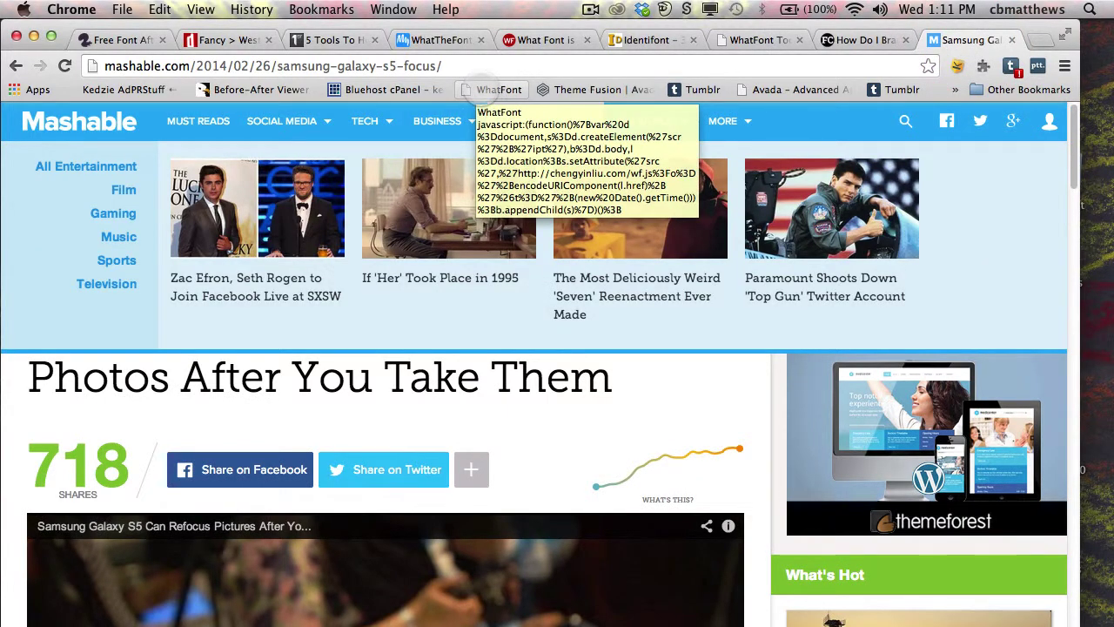
Step: Run the WhatFont bookmarklet on the Mashable article and inspect its fonts
{"action": "left_click", "coordinate": [481, 87]}
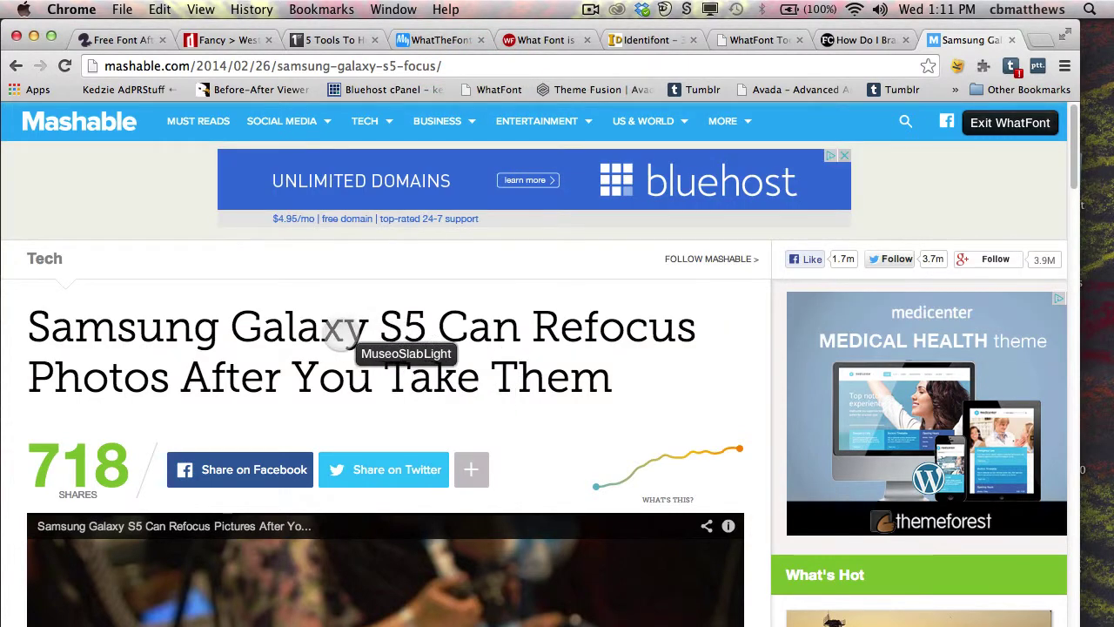
{"action": "scroll", "coordinate": [346, 340], "scroll_direction": "down", "scroll_amount": 5}
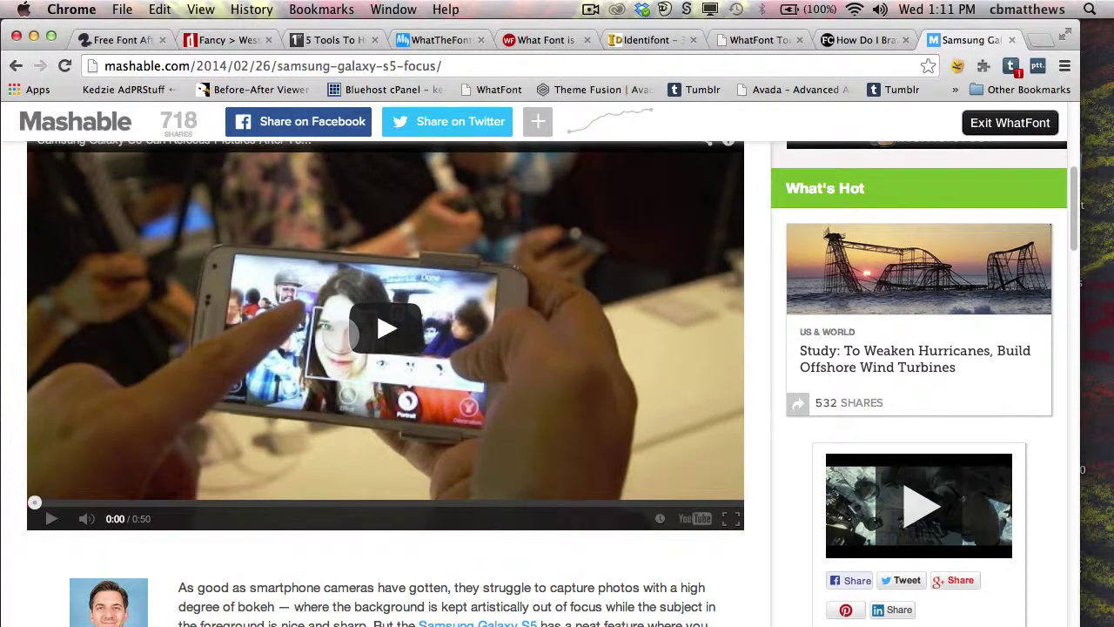
{"action": "scroll", "coordinate": [349, 348], "scroll_direction": "down", "scroll_amount": 4}
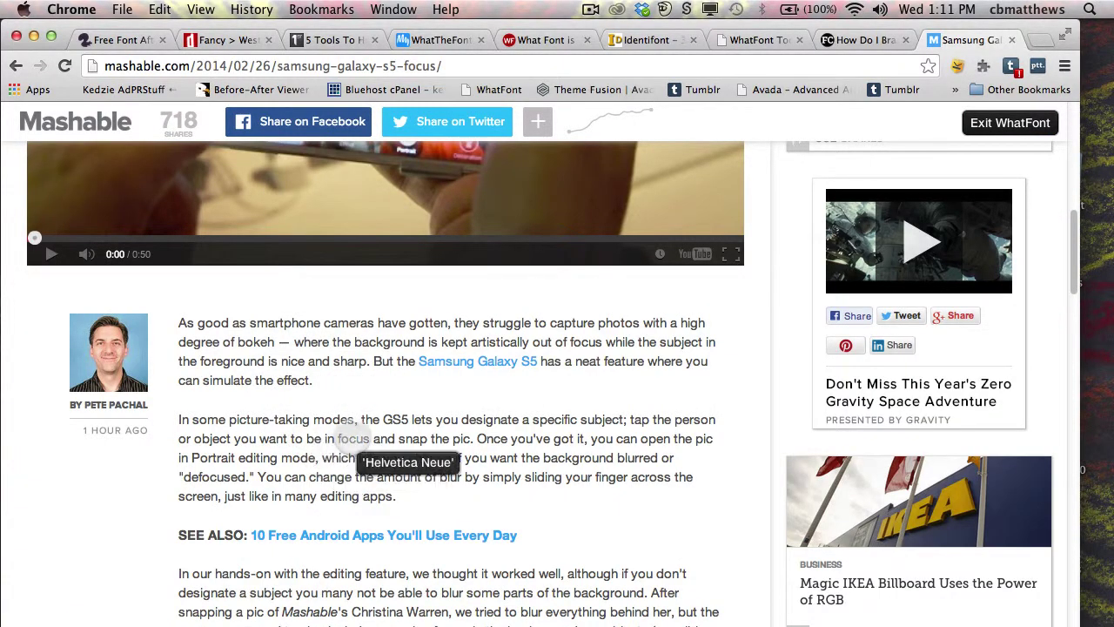
Step: On Fast Company, identify the quoted body text as FCZizouSlab 300, 16px/24px, #222222
{"action": "left_click", "coordinate": [855, 40]}
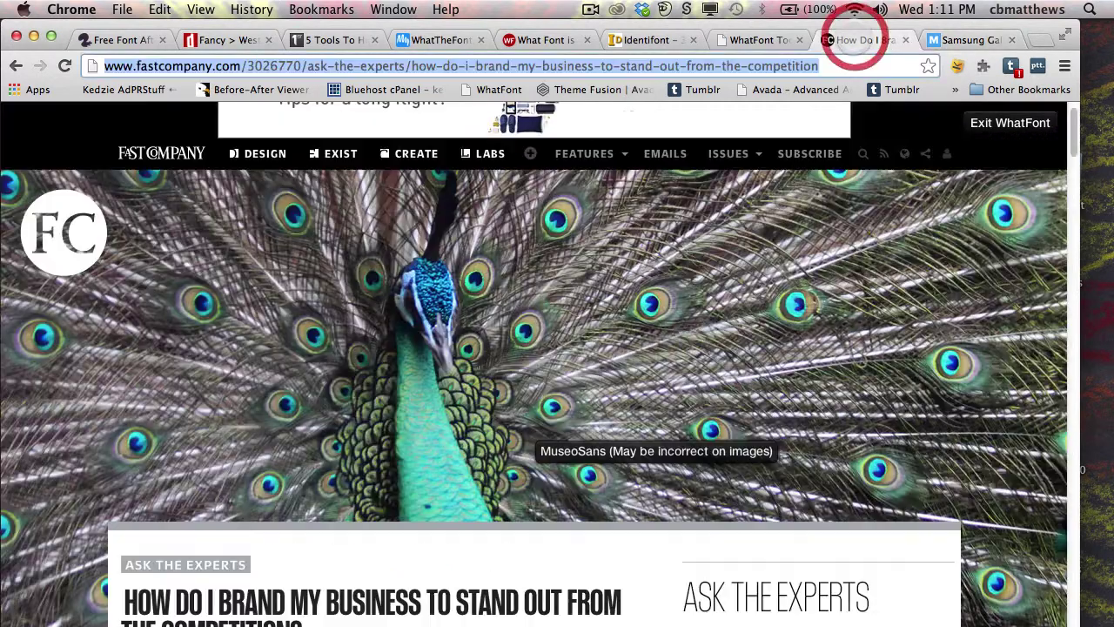
{"action": "scroll", "coordinate": [435, 383], "scroll_direction": "down", "scroll_amount": 3}
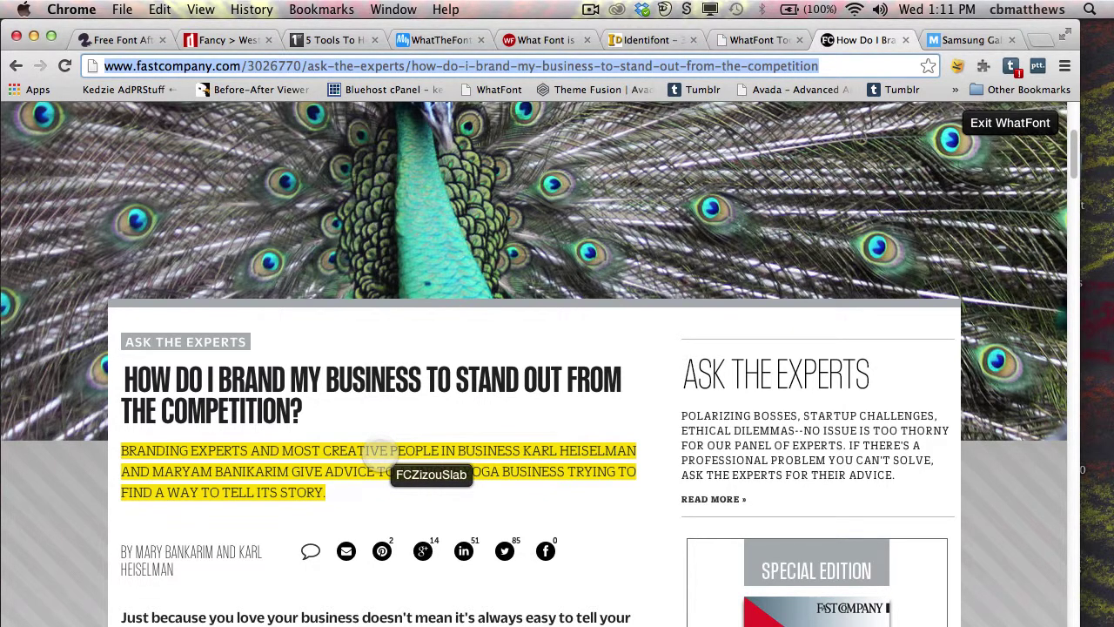
{"action": "scroll", "coordinate": [383, 463], "scroll_direction": "down", "scroll_amount": 5}
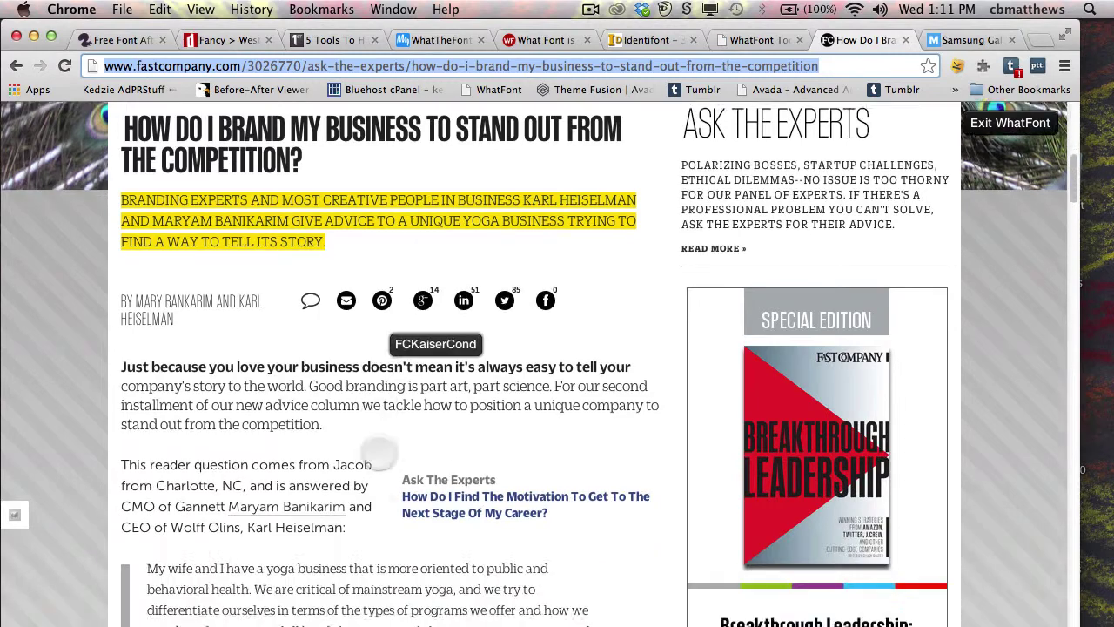
{"action": "scroll", "coordinate": [328, 448], "scroll_direction": "down", "scroll_amount": 2}
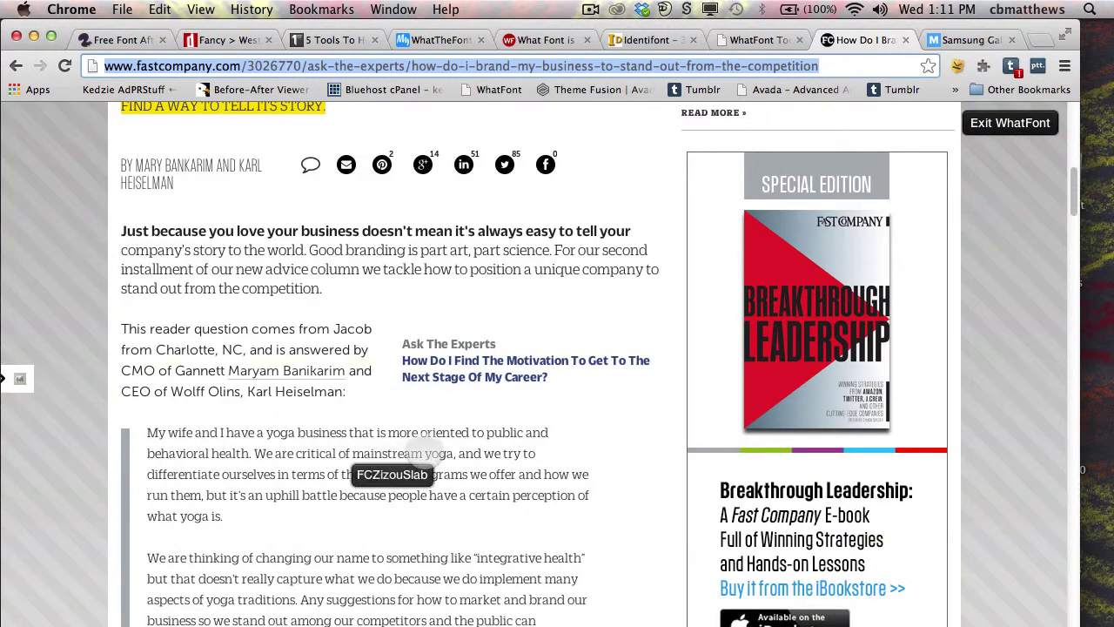
{"action": "left_click", "coordinate": [423, 452]}
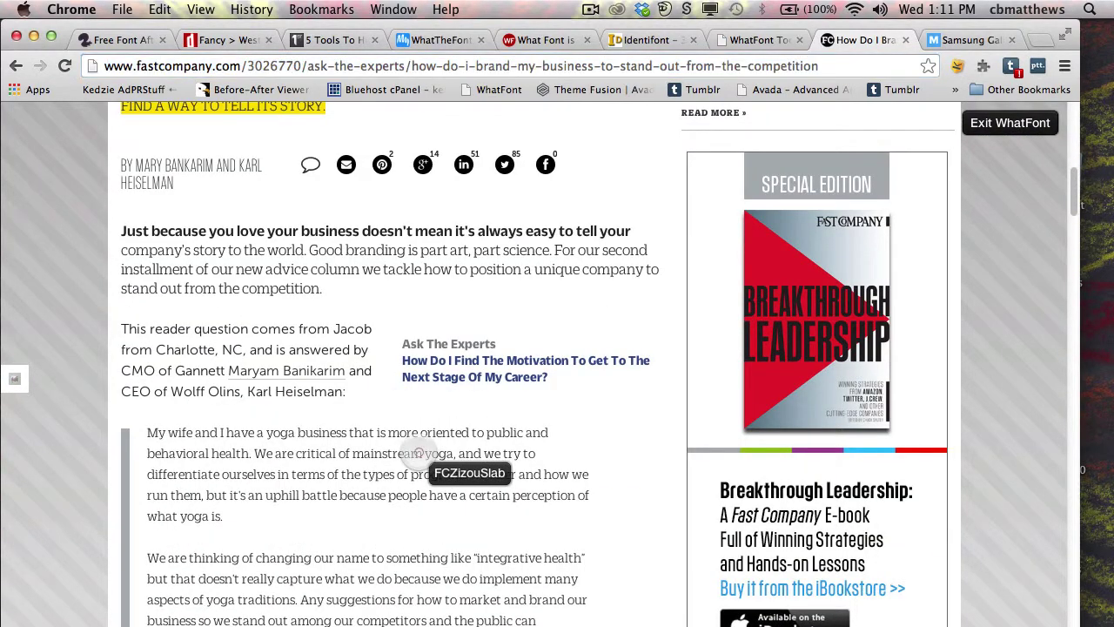
{"action": "scroll", "coordinate": [635, 518], "scroll_direction": "down", "scroll_amount": 3}
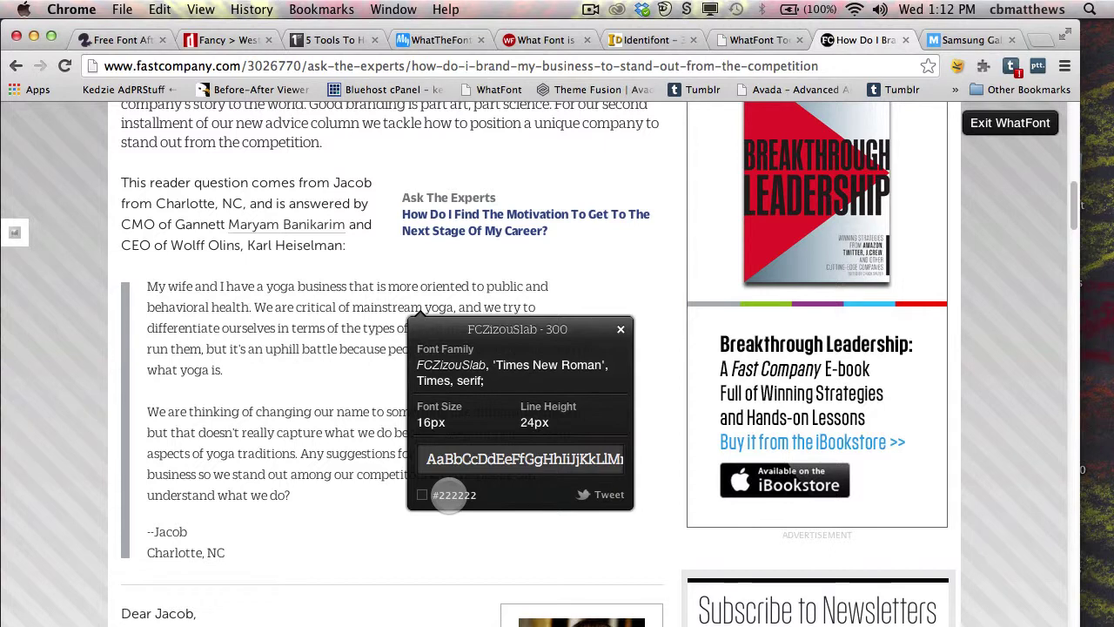
Step: Identify the related article link as FCZizouSans 600, 15px/19px, then exit WhatFont
{"action": "left_click", "coordinate": [466, 235]}
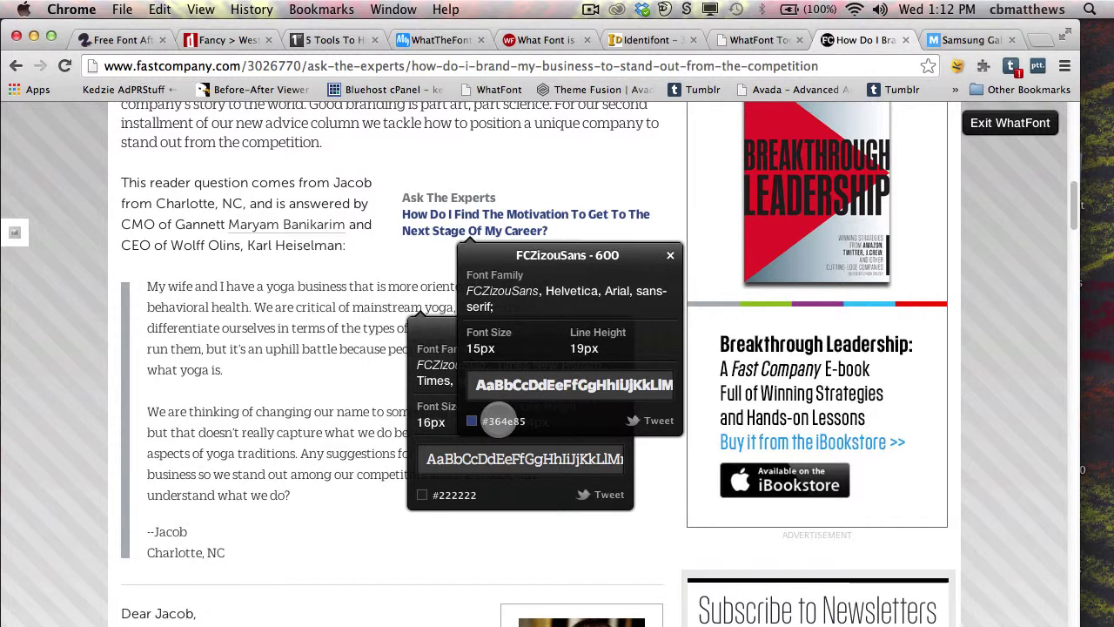
{"action": "scroll", "coordinate": [435, 235], "scroll_direction": "up", "scroll_amount": 5}
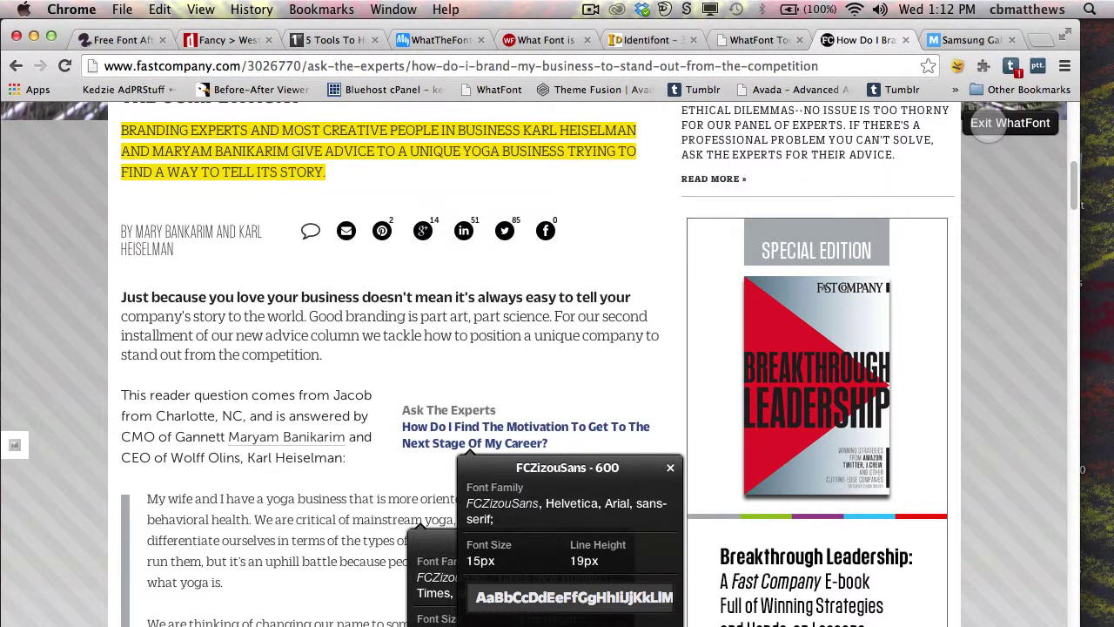
{"action": "left_click", "coordinate": [992, 123]}
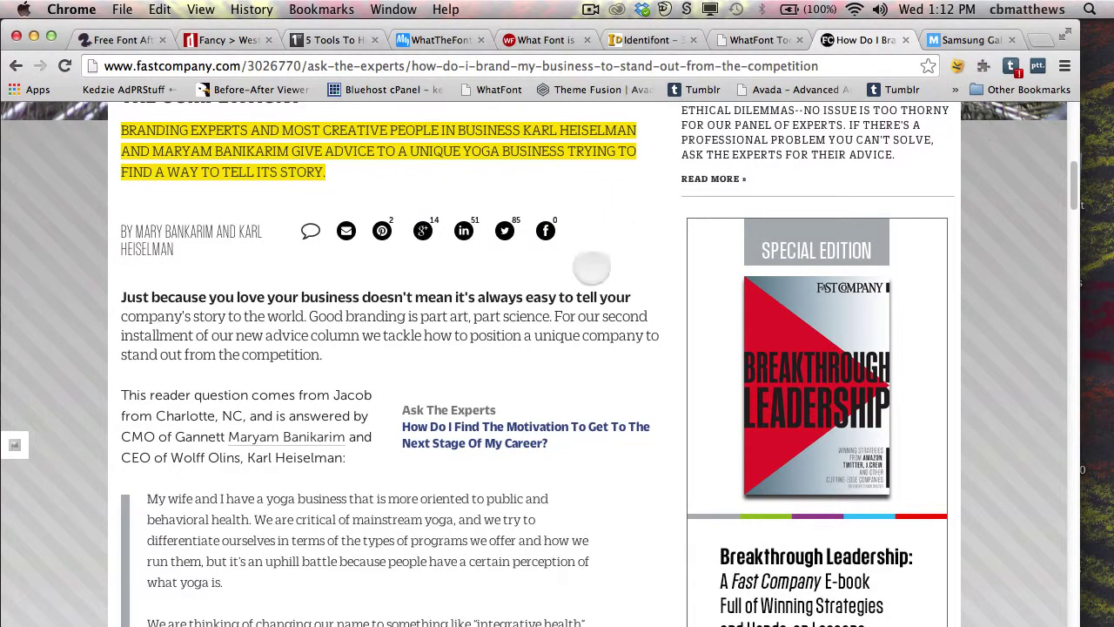
Step: Revisit the WhatTheFont, Identifont and WhatFont Tool tabs, then return to Fast Company
{"action": "scroll", "coordinate": [574, 312], "scroll_direction": "down", "scroll_amount": 3}
{"action": "scroll", "coordinate": [575, 312], "scroll_direction": "up", "scroll_amount": 10}
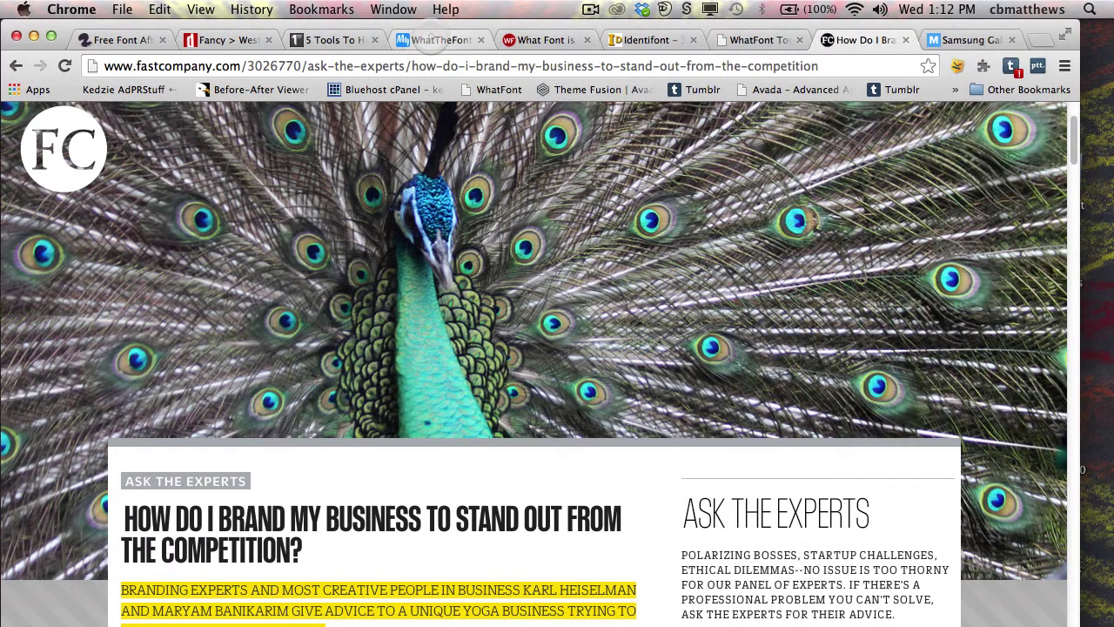
{"action": "left_click", "coordinate": [432, 40]}
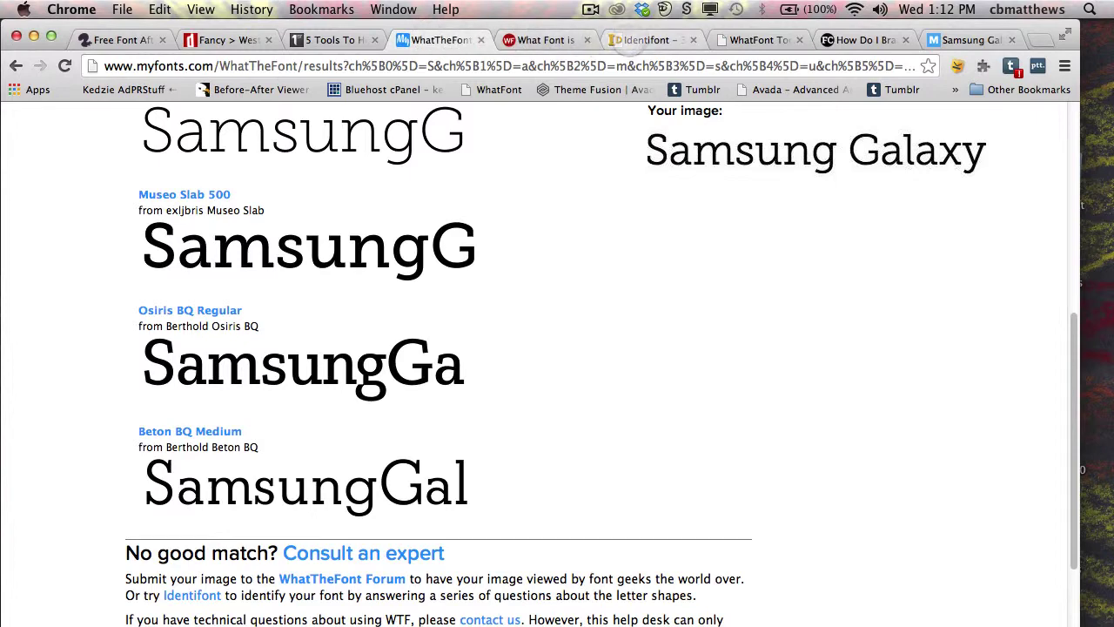
{"action": "left_click", "coordinate": [670, 41]}
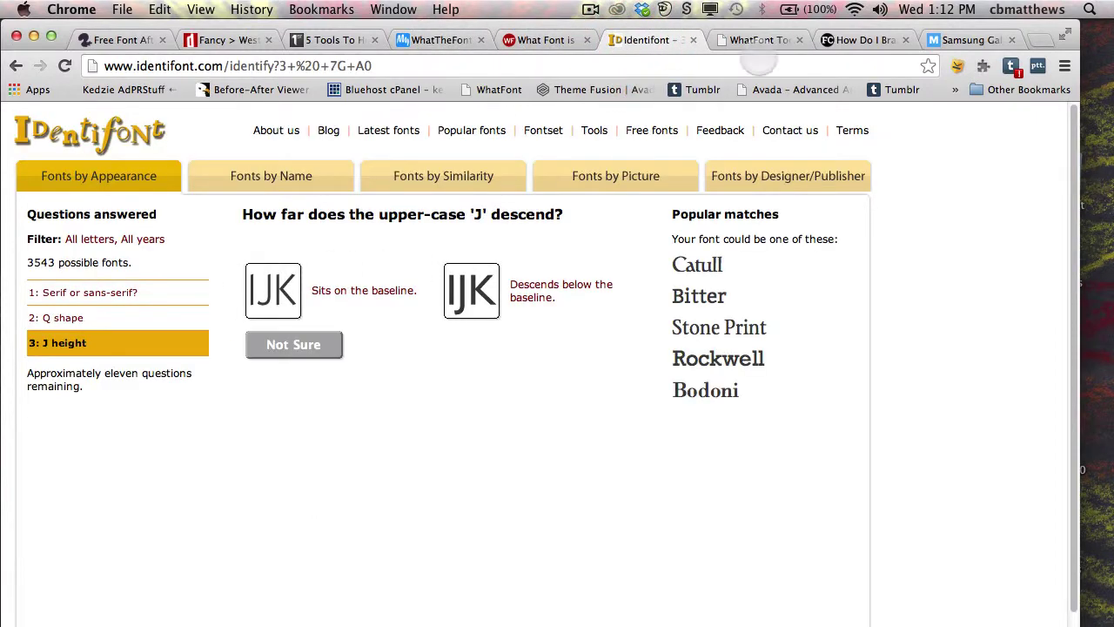
{"action": "left_click", "coordinate": [757, 40]}
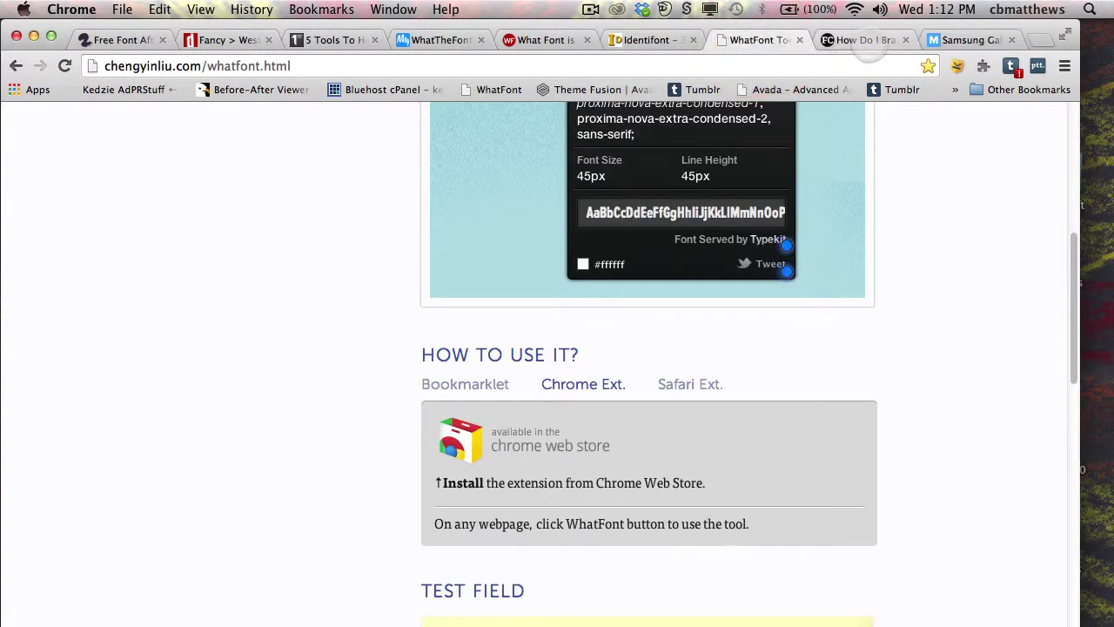
{"action": "left_click", "coordinate": [866, 40]}
Step: Rerun WhatFont and identify the headline as FCKaiserCond 500, 40px with 36px line height
{"action": "scroll", "coordinate": [469, 170], "scroll_direction": "down", "scroll_amount": 2}
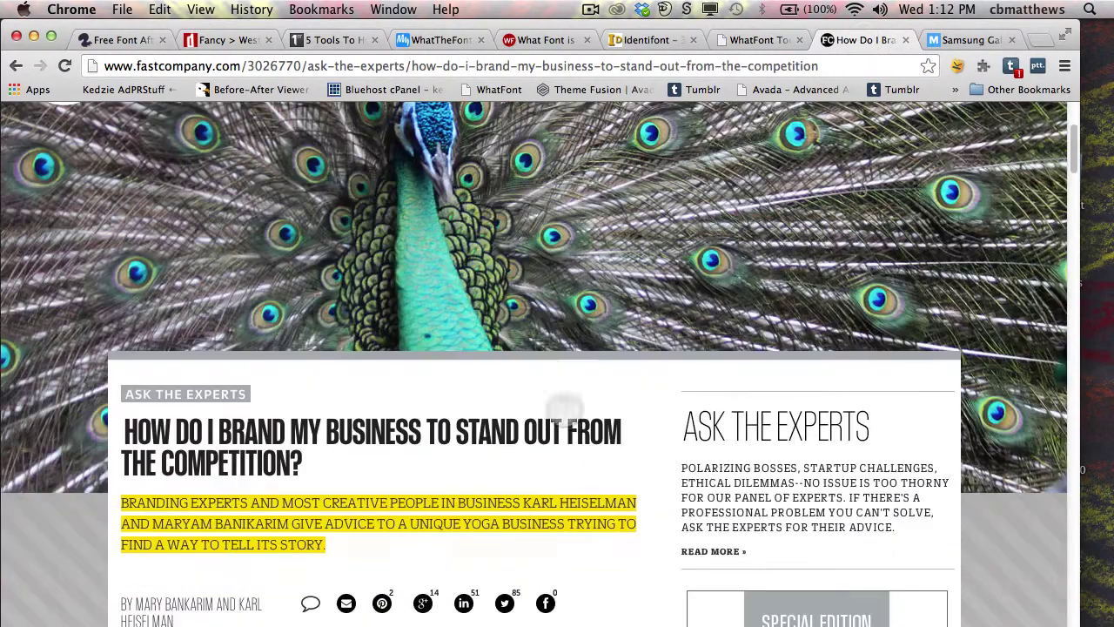
{"action": "left_click", "coordinate": [490, 89]}
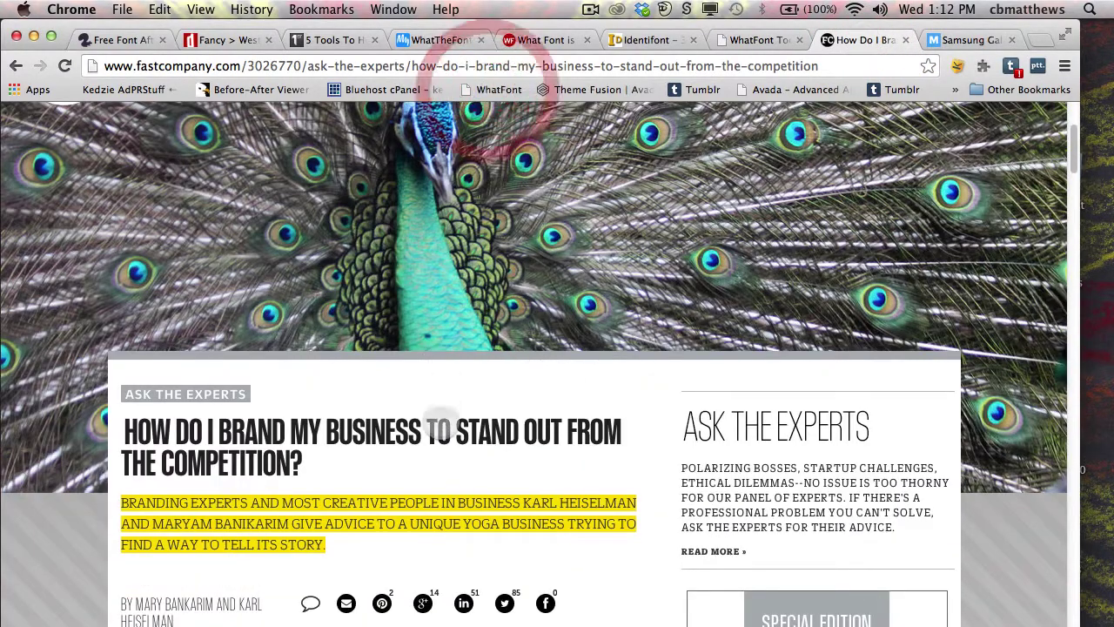
{"action": "left_click", "coordinate": [426, 432]}
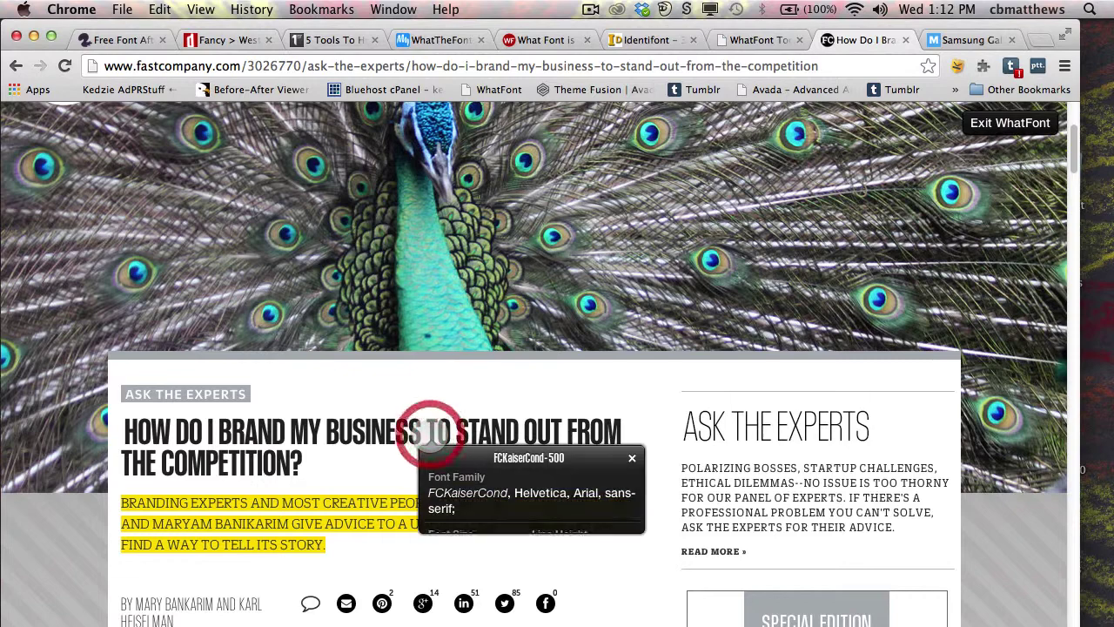